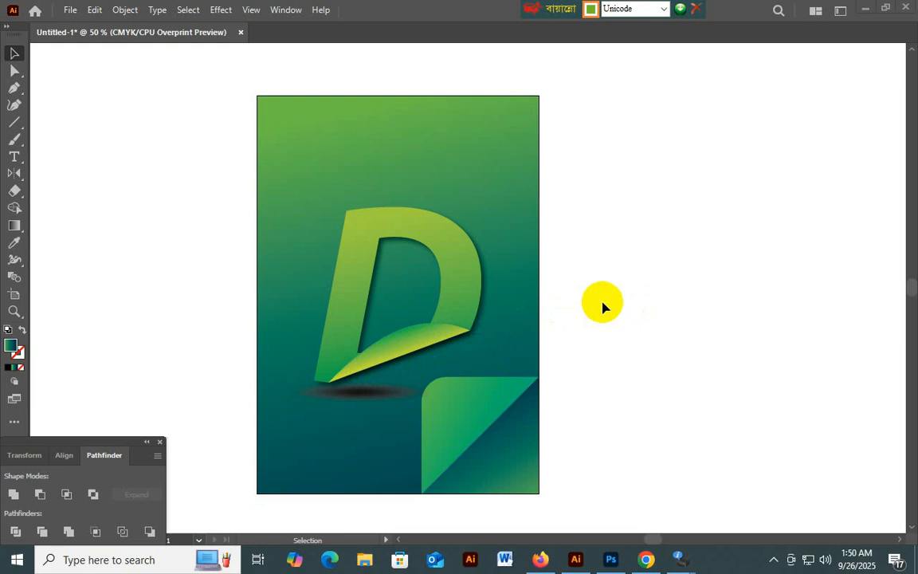
# Switch the keyboard input language to English and add the point text "D" on the blank canvas beside the green artboard.
pyautogui.moveTo(635, 352); pyautogui.dragTo(511, 333)
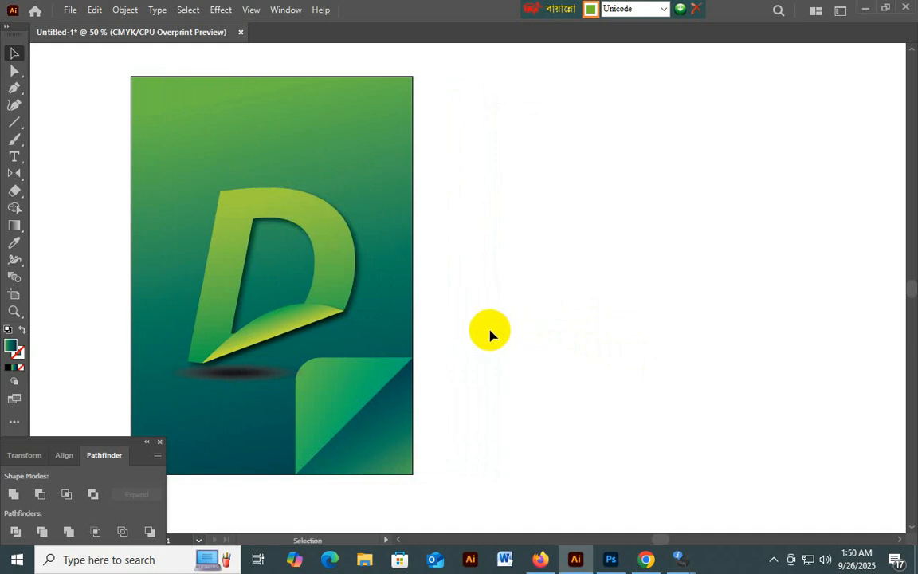
pyautogui.click(14, 158)
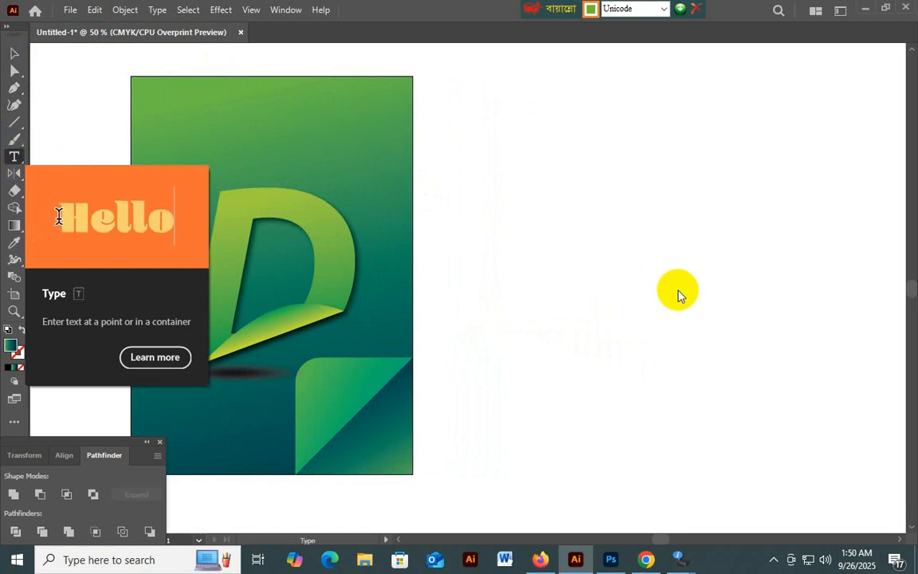
pyautogui.click(497, 296)
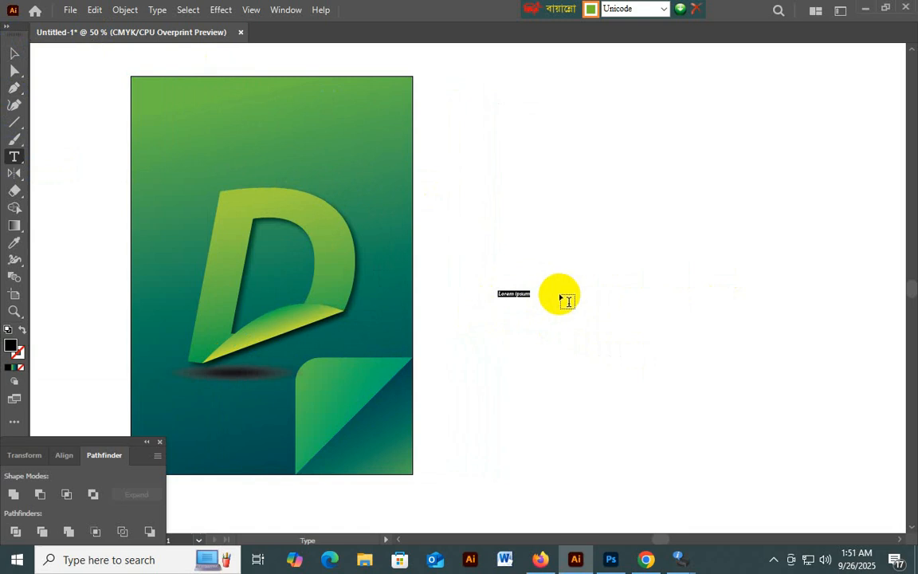
pyautogui.press('BackSpace')
pyautogui.hotkey('ctrl', 'z')
pyautogui.hotkey('ctrl', 'alt', 'v')
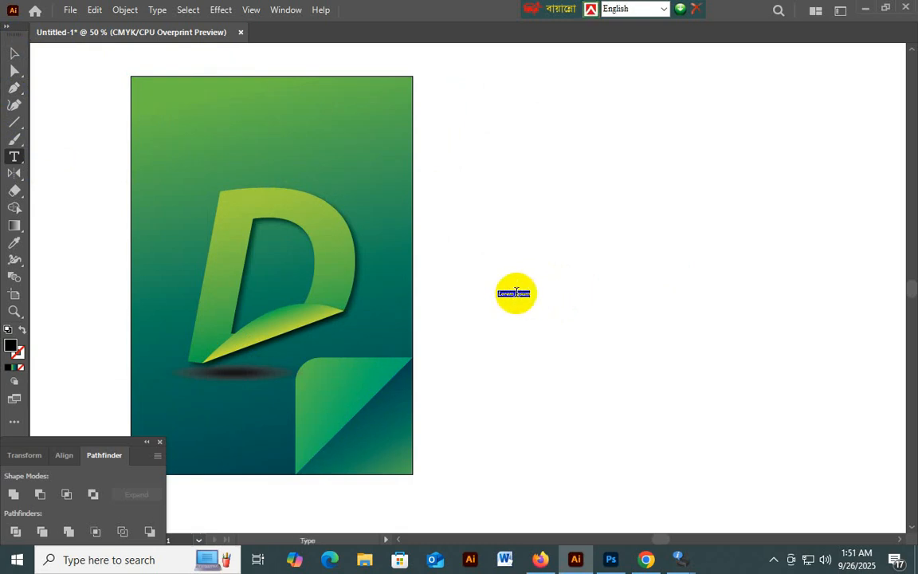
pyautogui.click(14, 53)
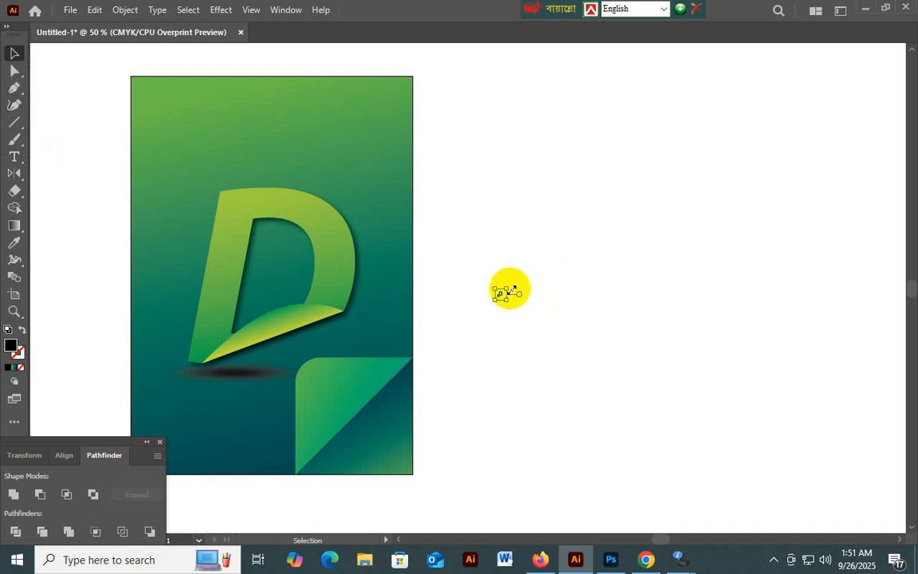
# Enlarge the new letter D to about 458 pt and place it beside the artboard, close to the reference D's height.
pyautogui.moveTo(510, 288); pyautogui.dragTo(561, 239)
pyautogui.moveTo(539, 441); pyautogui.dragTo(519, 228)
pyautogui.moveTo(522, 289); pyautogui.dragTo(615, 305)
pyautogui.click(634, 294)
pyautogui.click(628, 301)
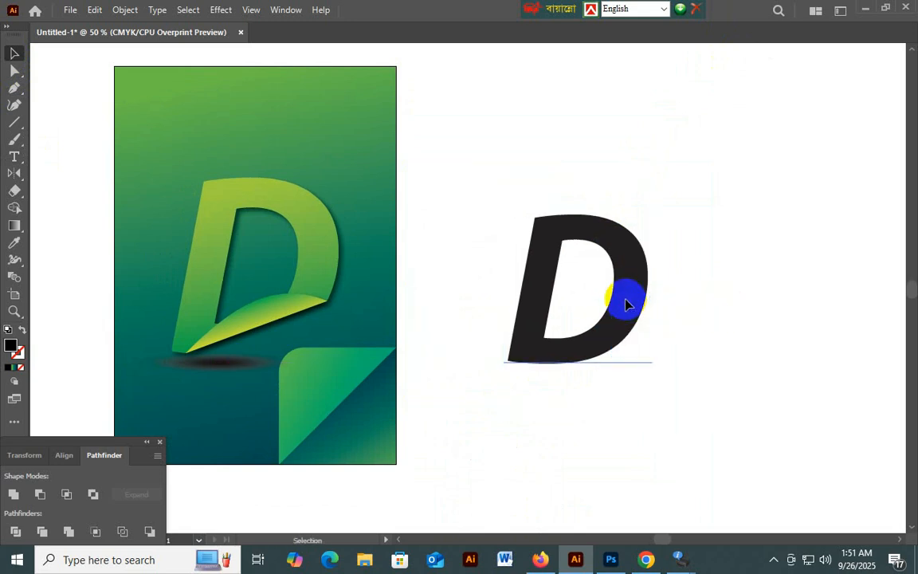
pyautogui.press('Tab')
pyautogui.press('Tab')
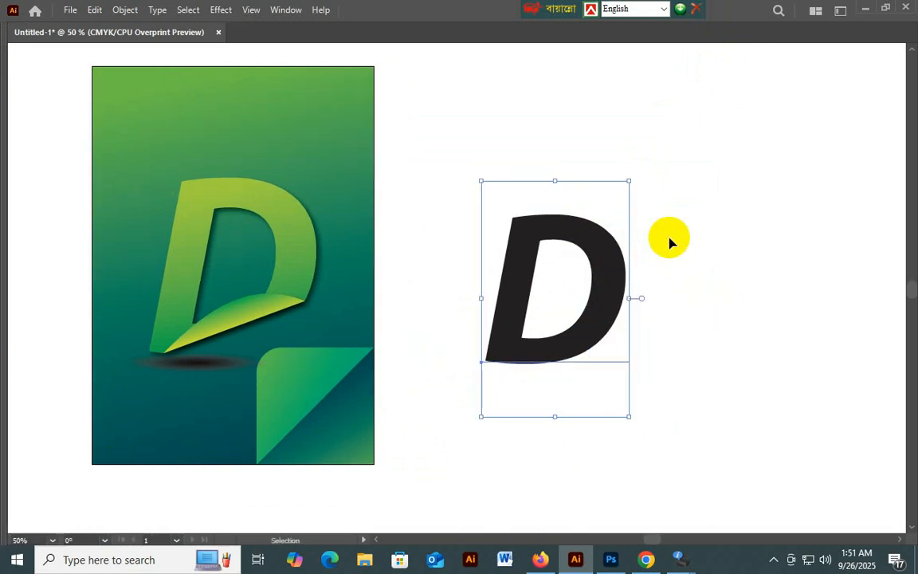
pyautogui.click(296, 297)
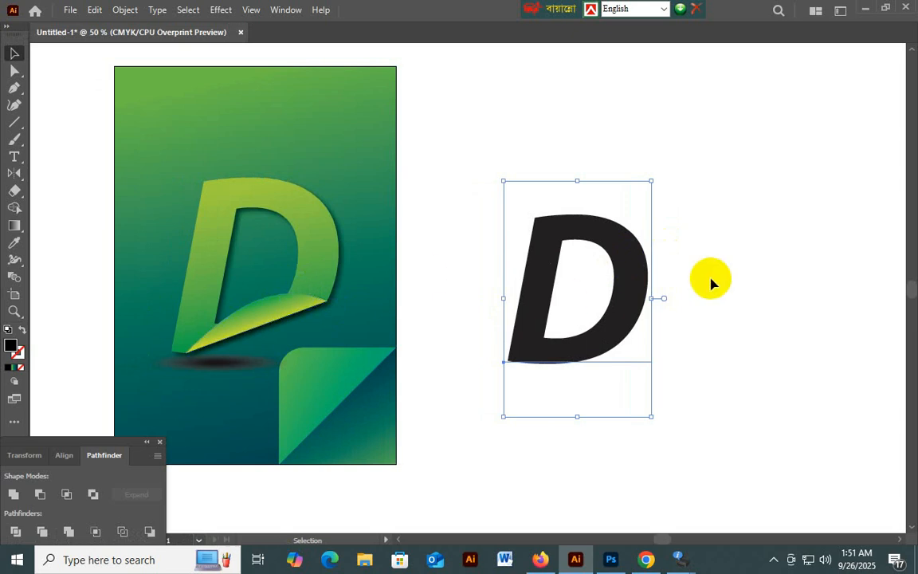
pyautogui.moveTo(74, 190); pyautogui.dragTo(383, 473)
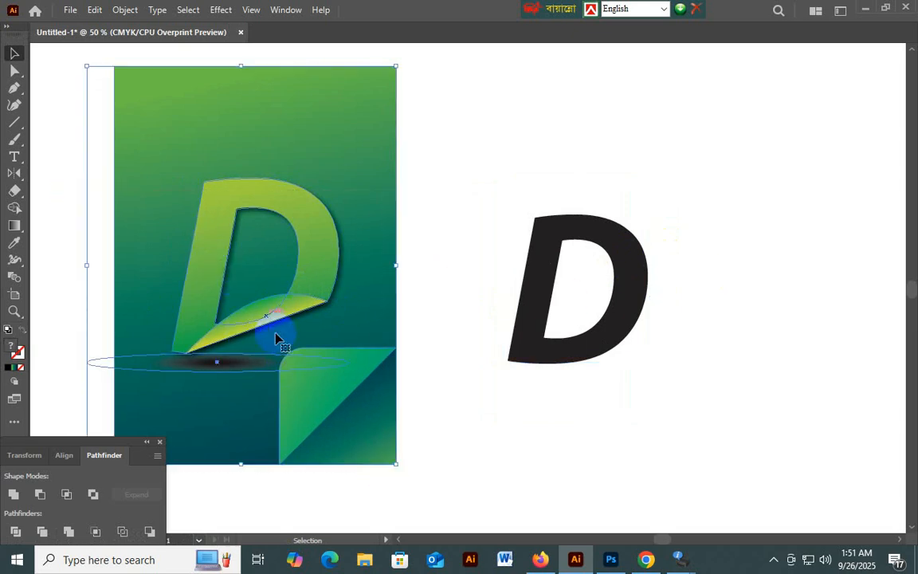
pyautogui.click(442, 267)
# Show the Character settings for the black D and place them clear of the letter.
pyautogui.click(614, 328)
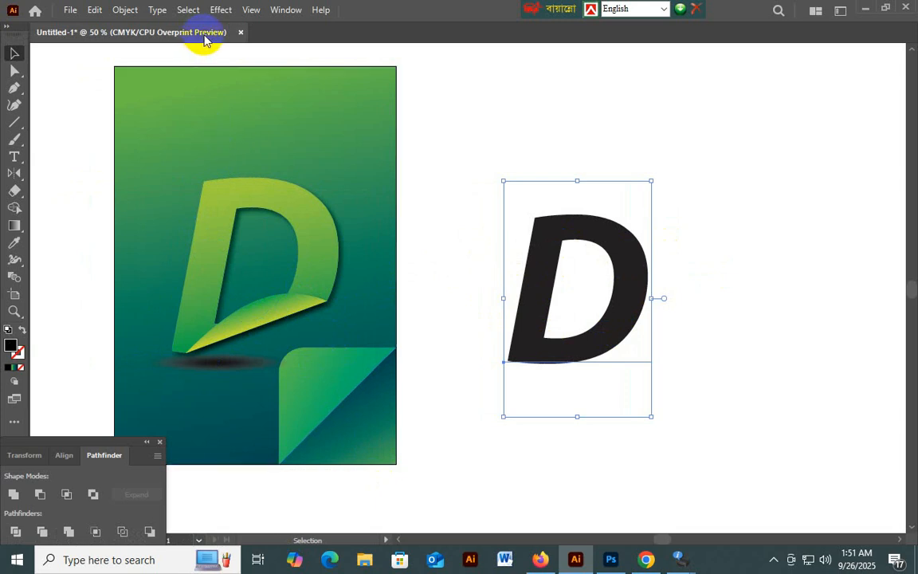
pyautogui.click(283, 10)
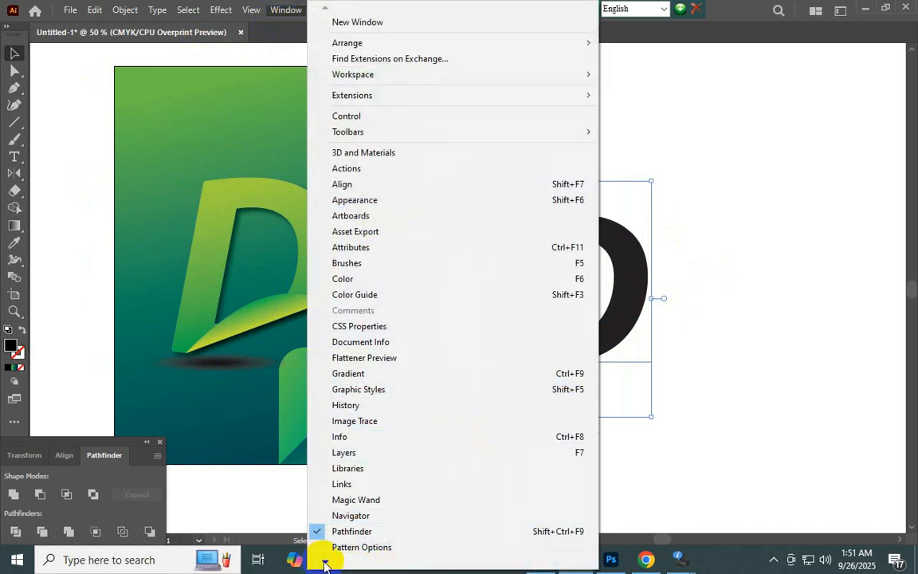
pyautogui.moveTo(325, 563)
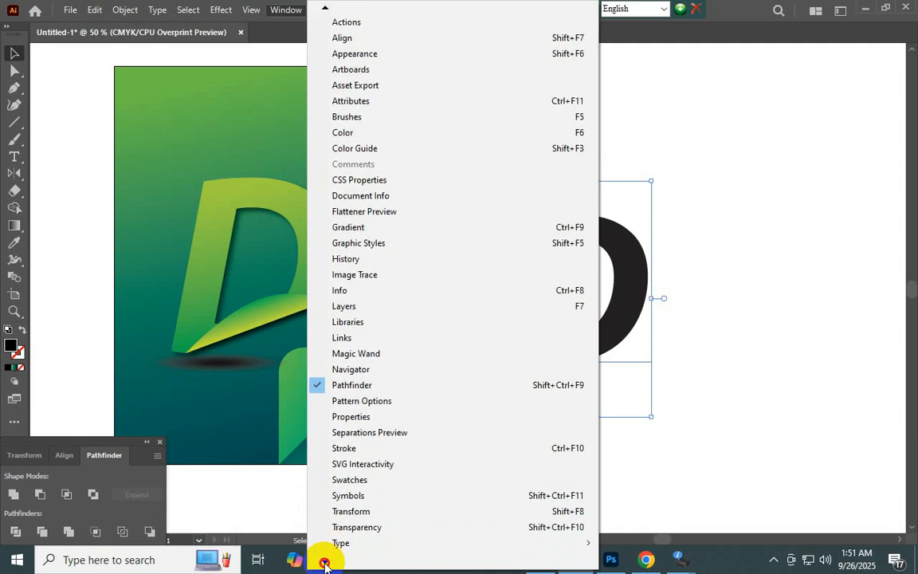
pyautogui.moveTo(355, 515)
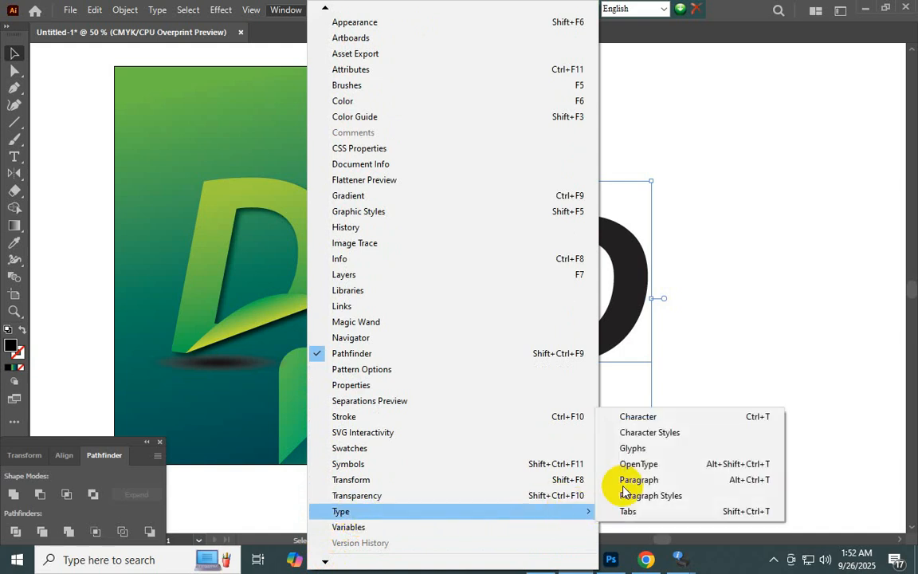
pyautogui.click(761, 423)
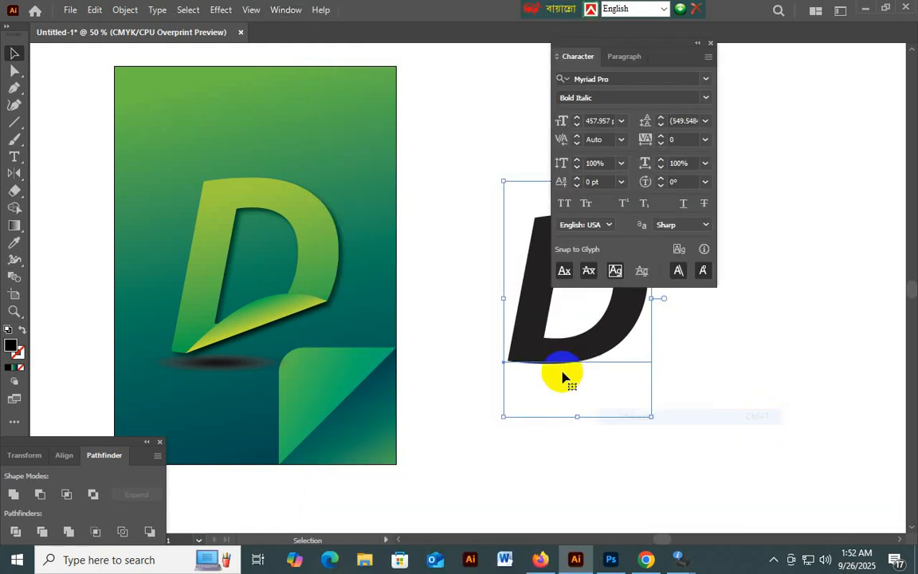
pyautogui.moveTo(597, 45); pyautogui.dragTo(707, 189)
# Change the black D's font style to Bold, keeping Myriad Pro.
pyautogui.click(563, 131)
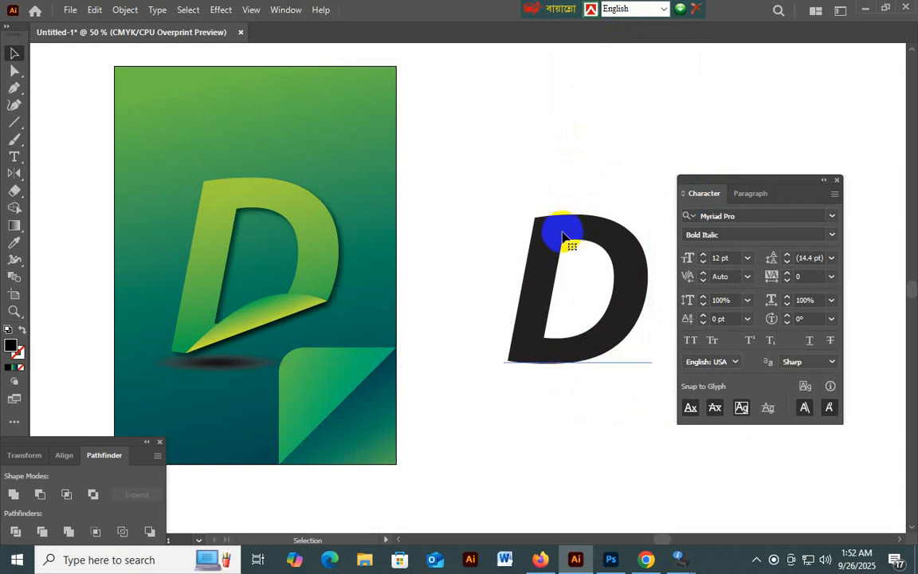
pyautogui.click(569, 246)
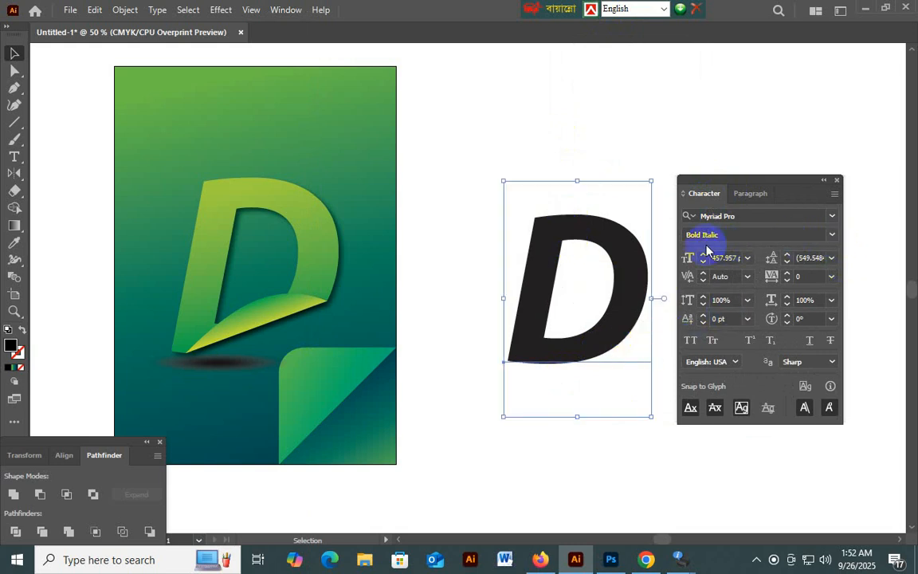
pyautogui.click(827, 233)
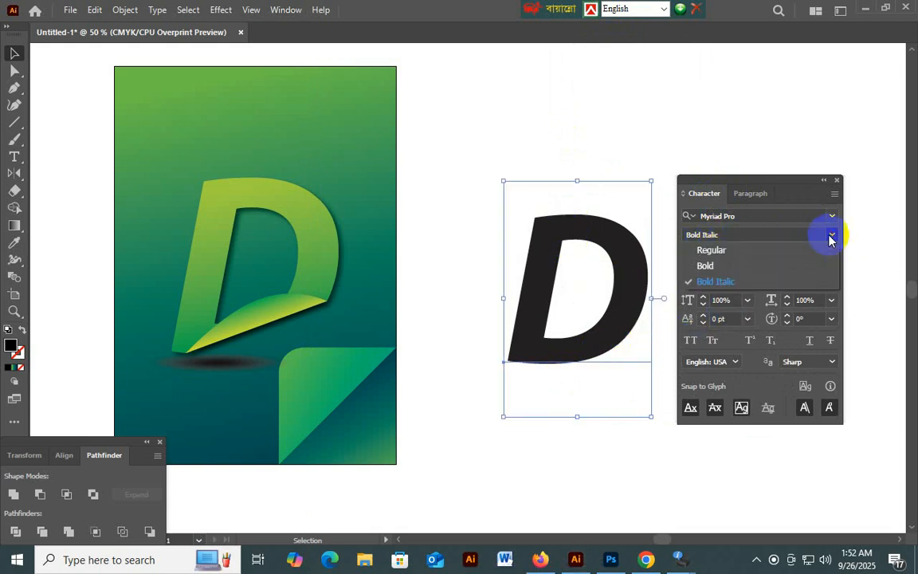
pyautogui.click(717, 267)
pyautogui.click(599, 419)
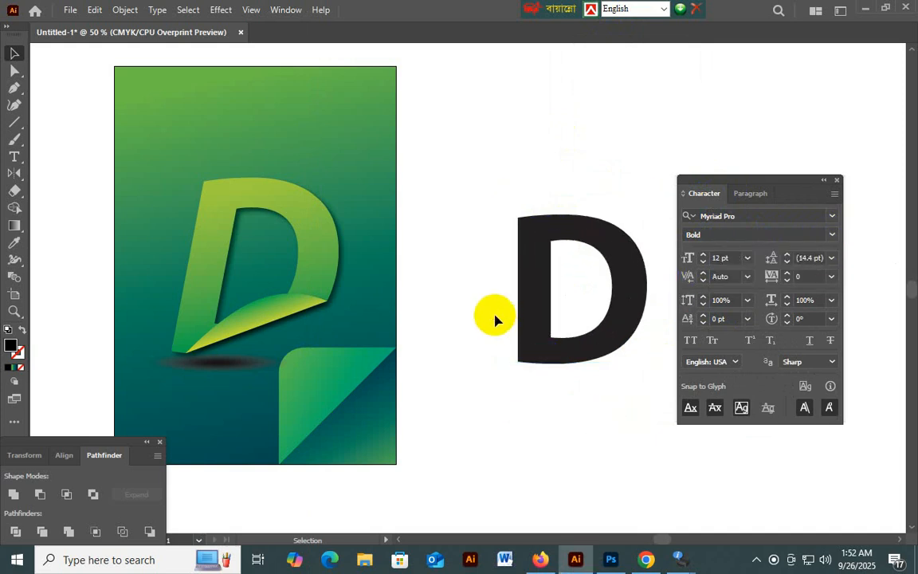
# Convert the black letter D from live text to outlines and deselect it.
pyautogui.moveTo(561, 404); pyautogui.dragTo(522, 386)
pyautogui.click(565, 322)
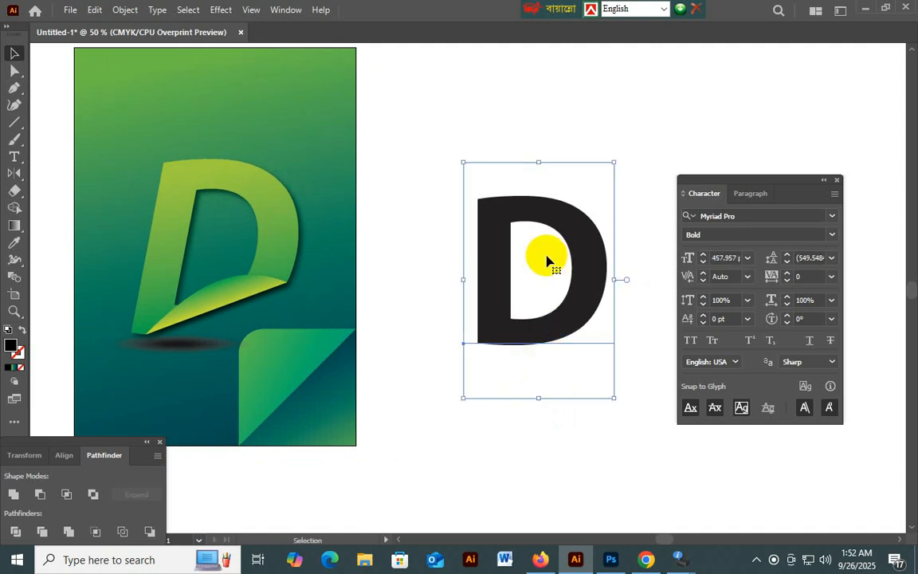
pyautogui.rightClick(523, 205)
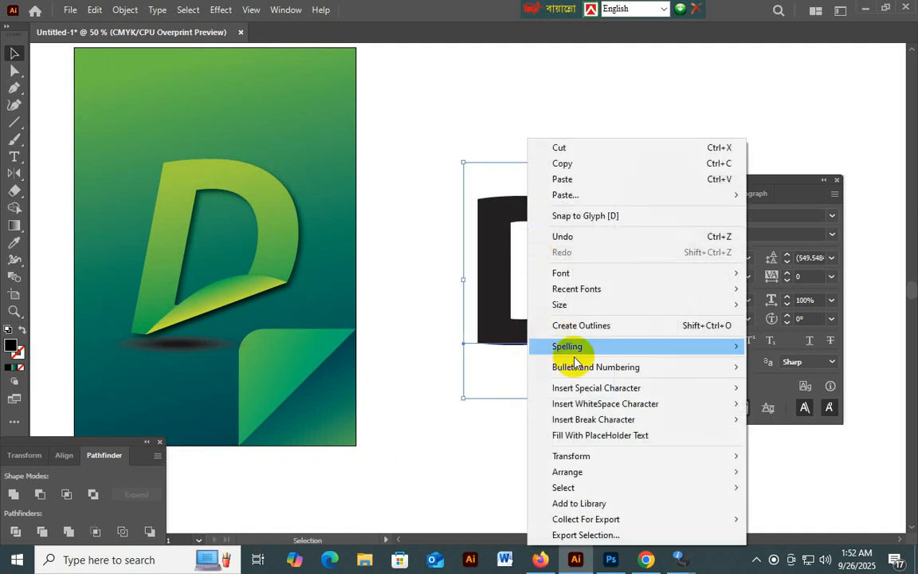
pyautogui.moveTo(585, 311)
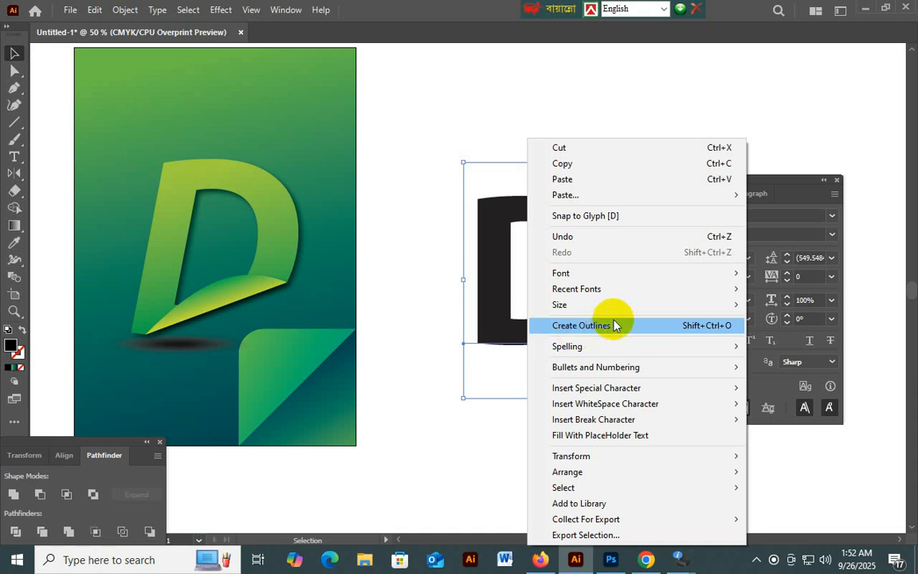
pyautogui.click(607, 325)
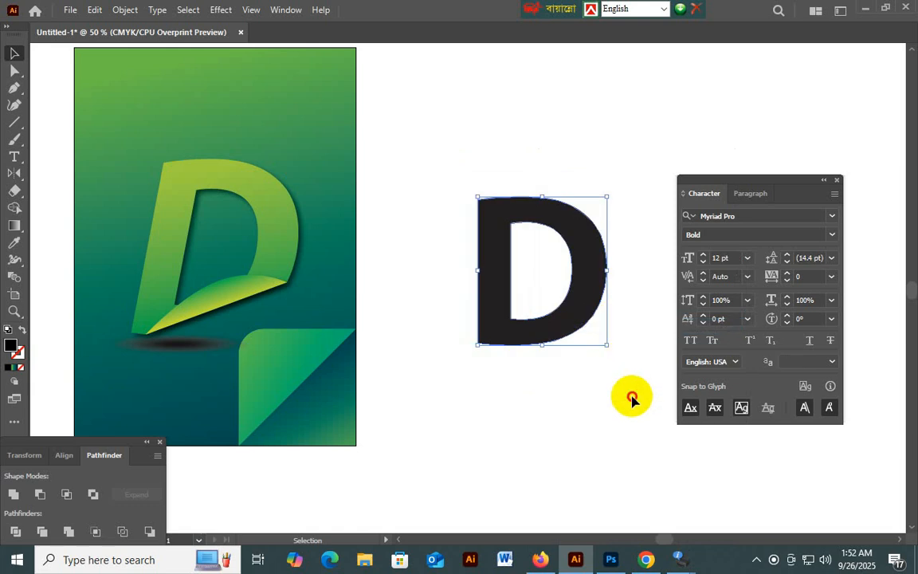
pyautogui.click(633, 396)
pyautogui.click(590, 292)
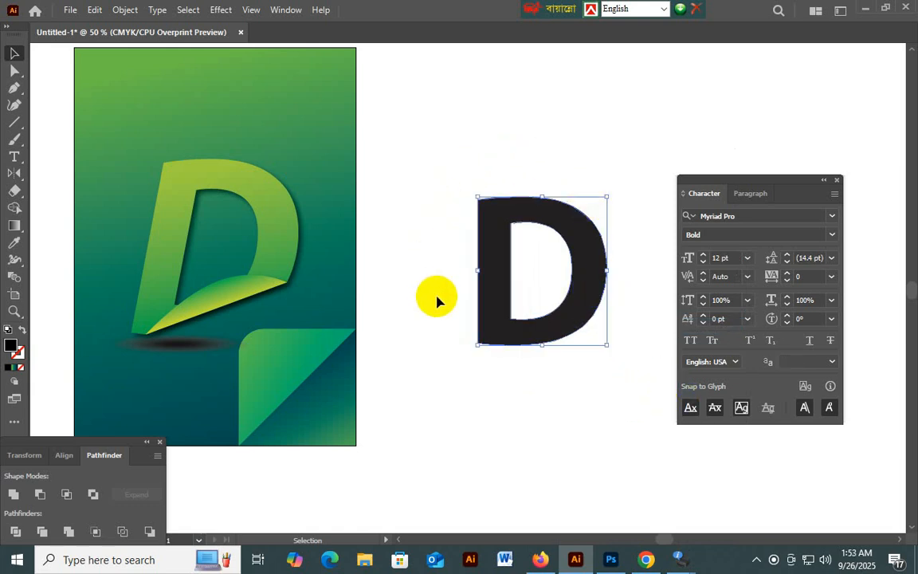
pyautogui.click(534, 363)
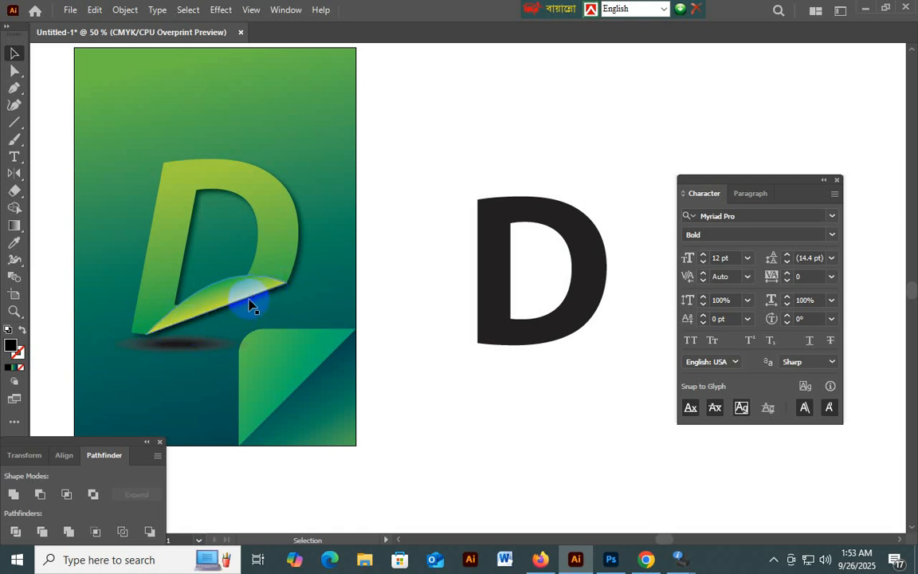
# Examine the folded lower edge of the green reference D up close, undoing any accidental move of its shapes.
pyautogui.moveTo(169, 306); pyautogui.dragTo(222, 332)
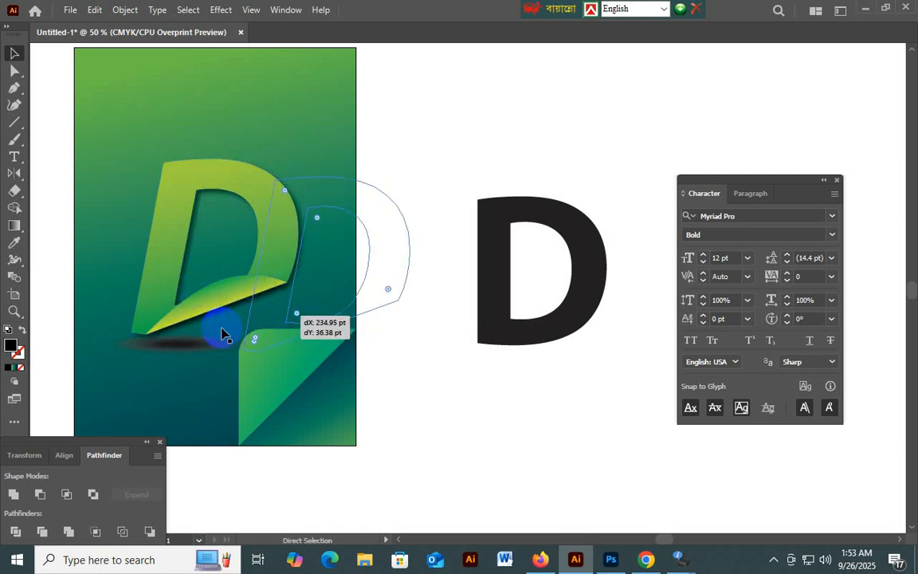
pyautogui.hotkey('ctrl', 'z')
pyautogui.hotkey('ctrl', 'space')
pyautogui.moveTo(171, 316); pyautogui.dragTo(430, 318)
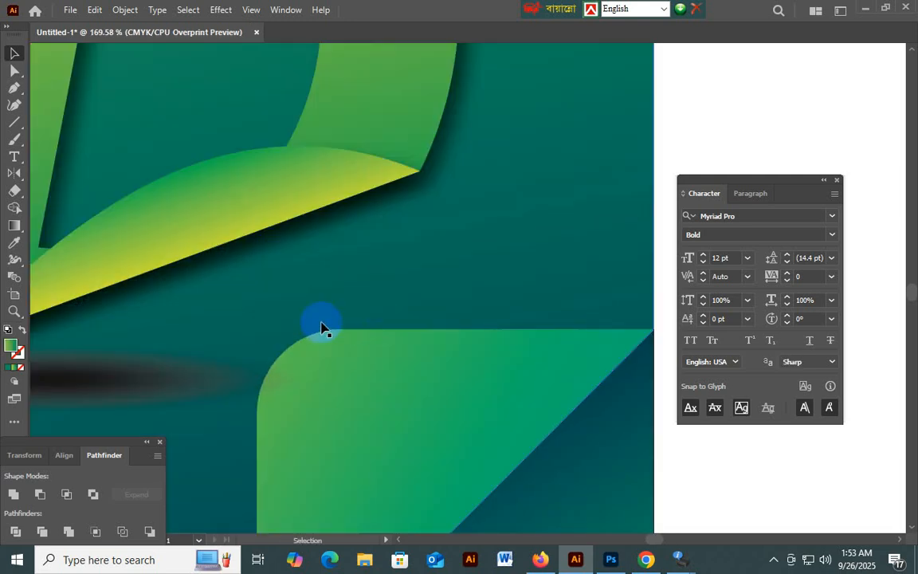
pyautogui.moveTo(236, 184); pyautogui.dragTo(497, 239)
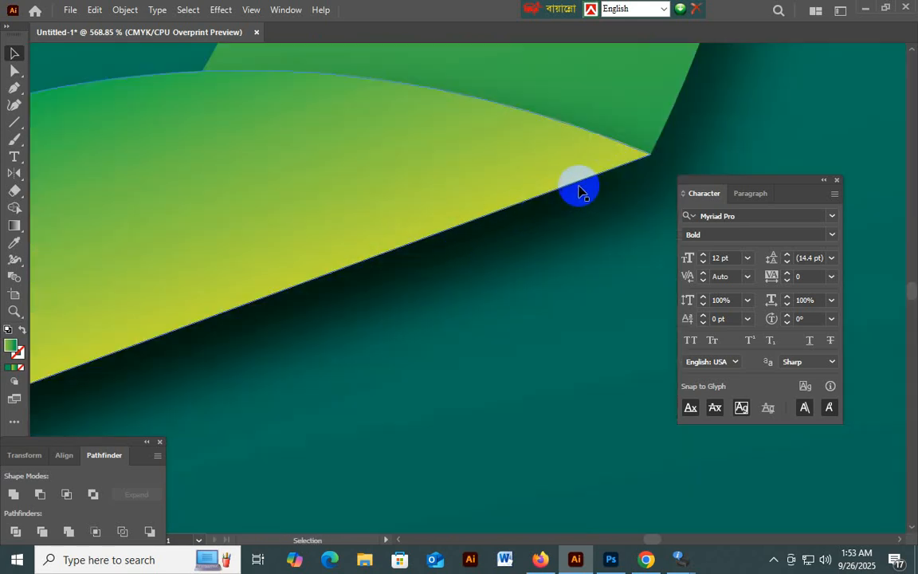
pyautogui.hotkey('ctrl', '-')
pyautogui.hotkey('ctrl', '-')
pyautogui.hotkey('ctrl', '-')
pyautogui.hotkey('ctrl', '-')
pyautogui.hotkey('ctrl', '-')
pyautogui.hotkey('ctrl', '-')
pyautogui.hotkey('ctrl', '-')
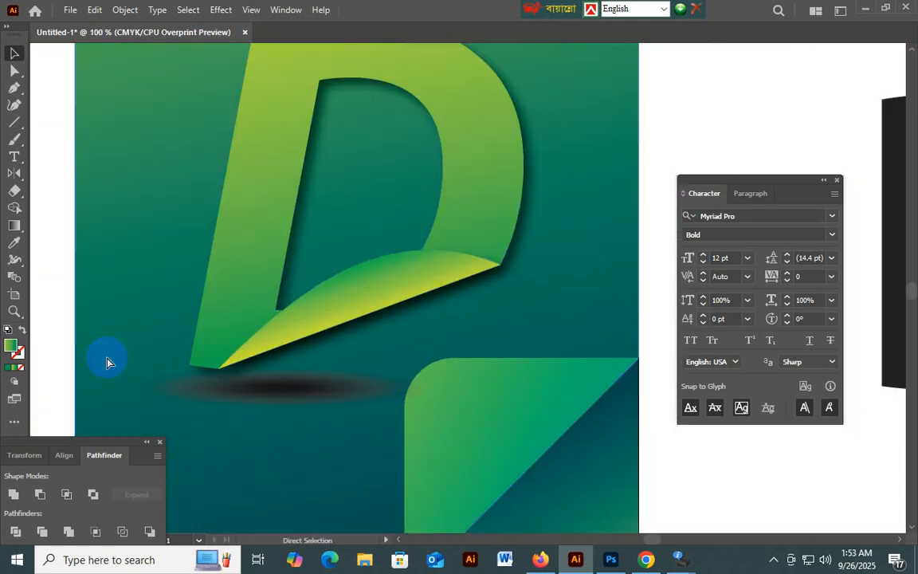
# Draw a straight line about 271 pt long at 213° across the black D's lower part, from its outer curve to below its base.
pyautogui.moveTo(557, 323); pyautogui.dragTo(274, 312)
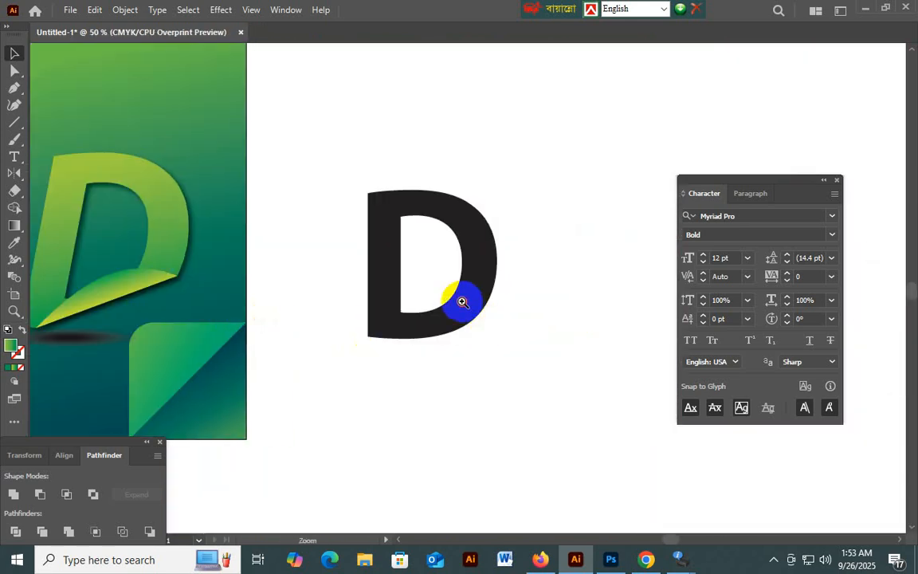
pyautogui.hotkey('ctrl', '+')
pyautogui.click(450, 285)
pyautogui.click(565, 294)
pyautogui.click(269, 225)
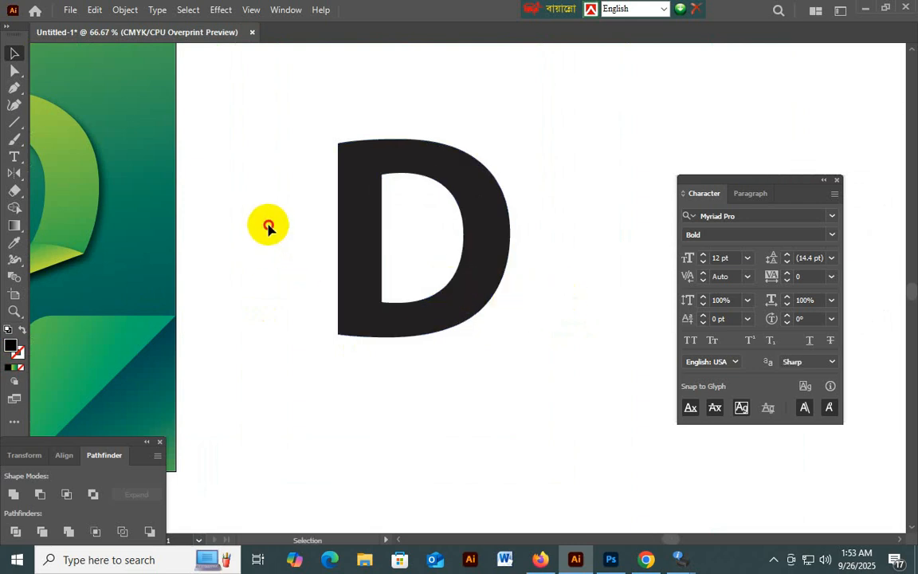
pyautogui.click(14, 124)
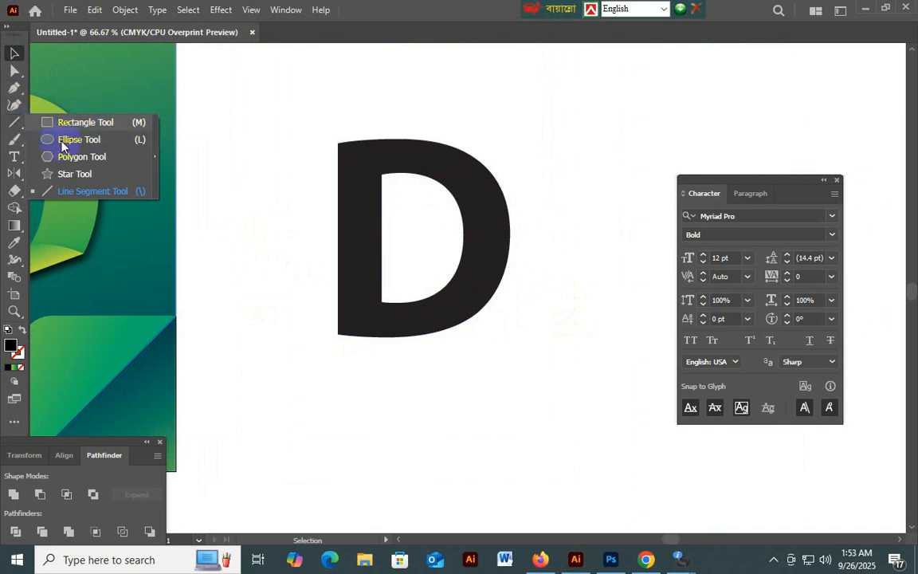
pyautogui.click(93, 194)
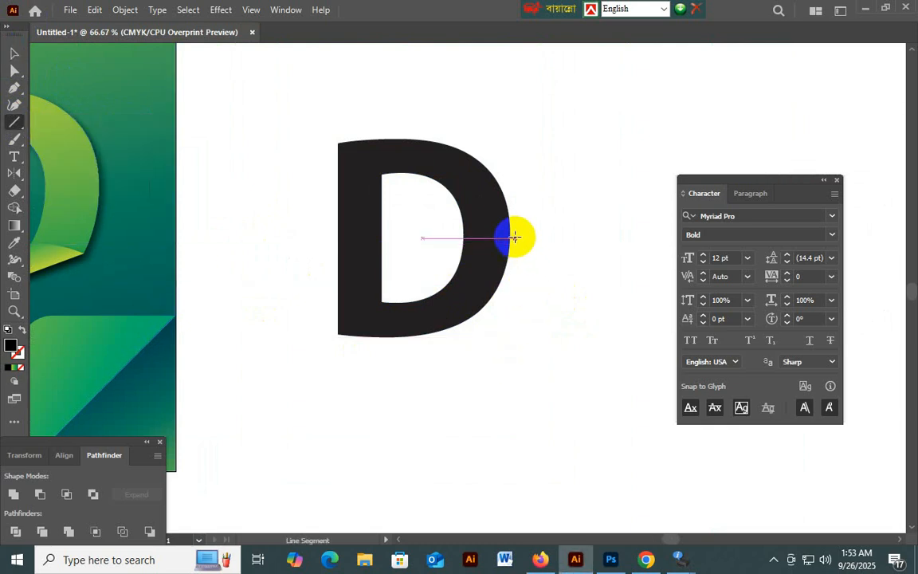
pyautogui.moveTo(514, 236); pyautogui.dragTo(328, 387)
pyautogui.hotkey('ctrl', 'z')
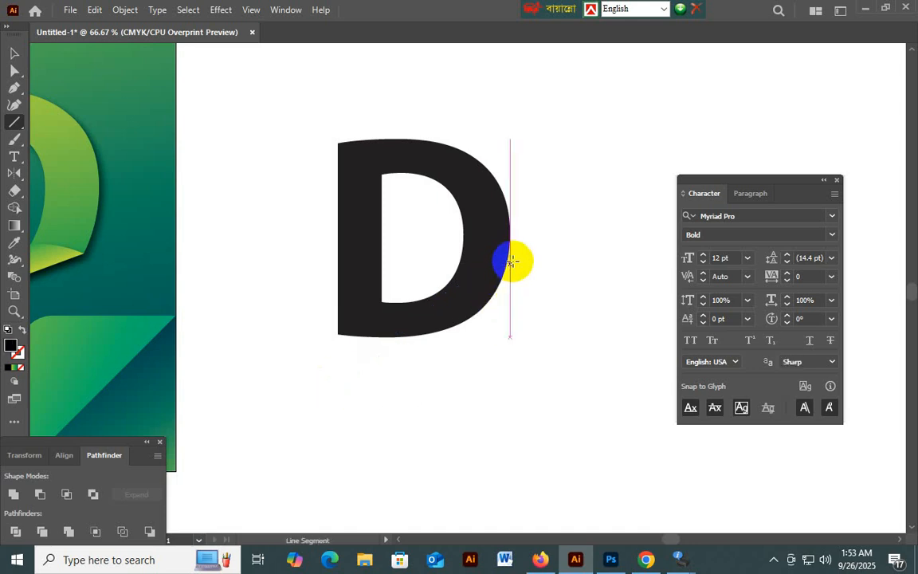
pyautogui.moveTo(511, 259); pyautogui.dragTo(367, 352)
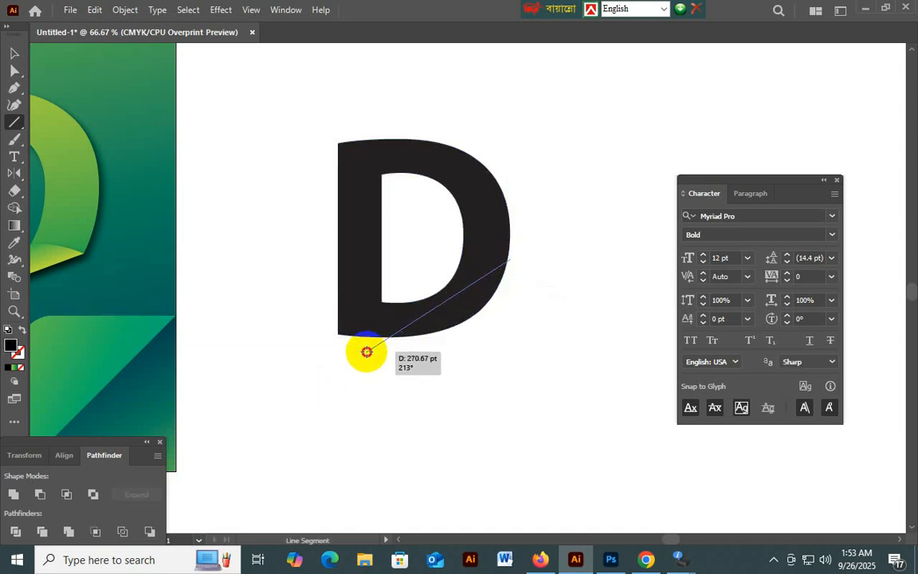
pyautogui.moveTo(366, 351); pyautogui.dragTo(366, 351)
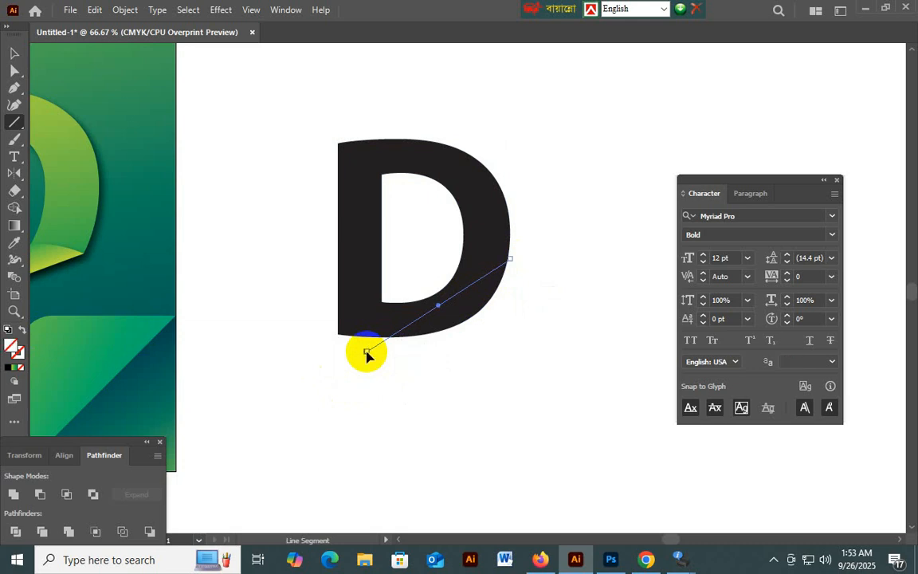
# Examine the diagonal cutting line across the black D's lower part at 100% zoom.
pyautogui.press('v')
pyautogui.click(522, 350)
pyautogui.moveTo(348, 348); pyautogui.dragTo(385, 360)
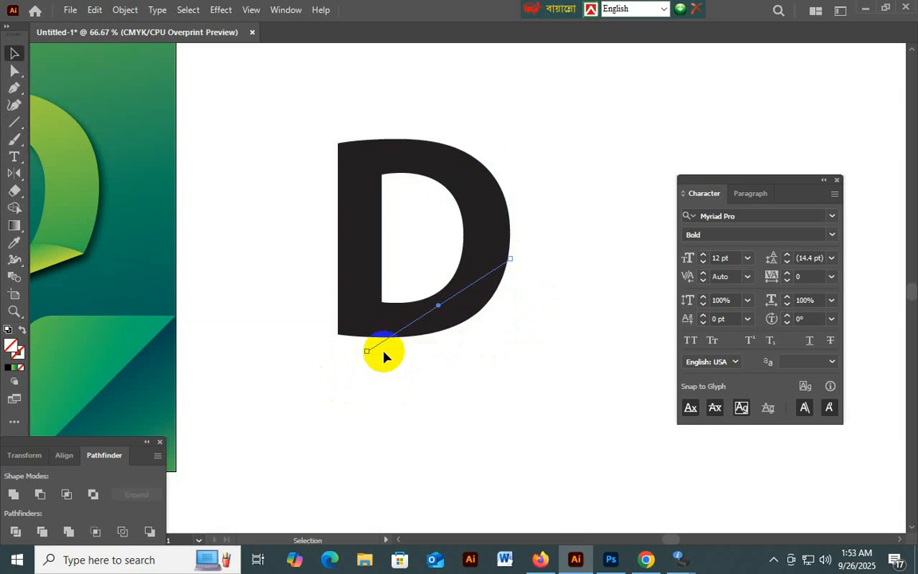
pyautogui.click(543, 283)
pyautogui.hotkey('ctrl', 'space')
pyautogui.moveTo(289, 278); pyautogui.dragTo(540, 373)
pyautogui.moveTo(457, 391); pyautogui.dragTo(273, 353)
pyautogui.hotkey('ctrl', '1')
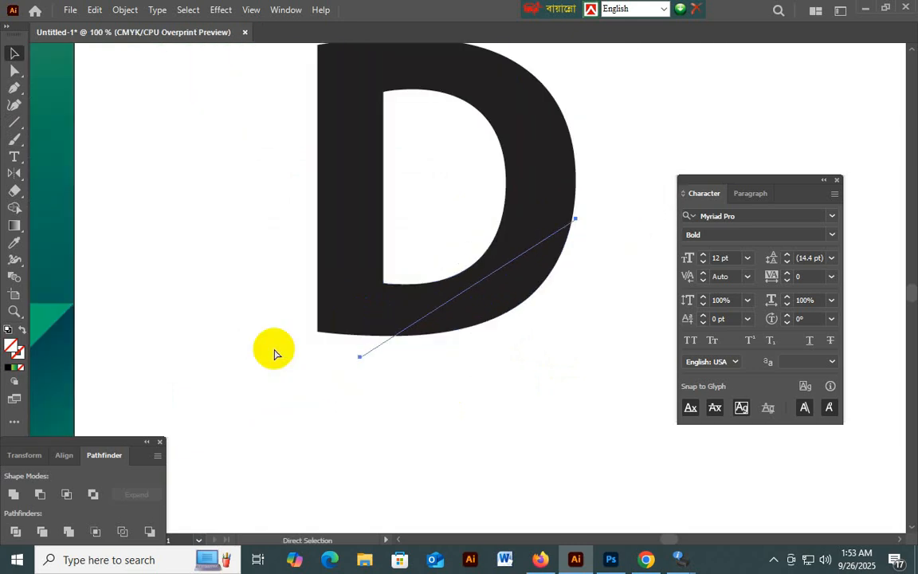
pyautogui.press('space')
pyautogui.moveTo(588, 295); pyautogui.dragTo(608, 390)
pyautogui.click(558, 357)
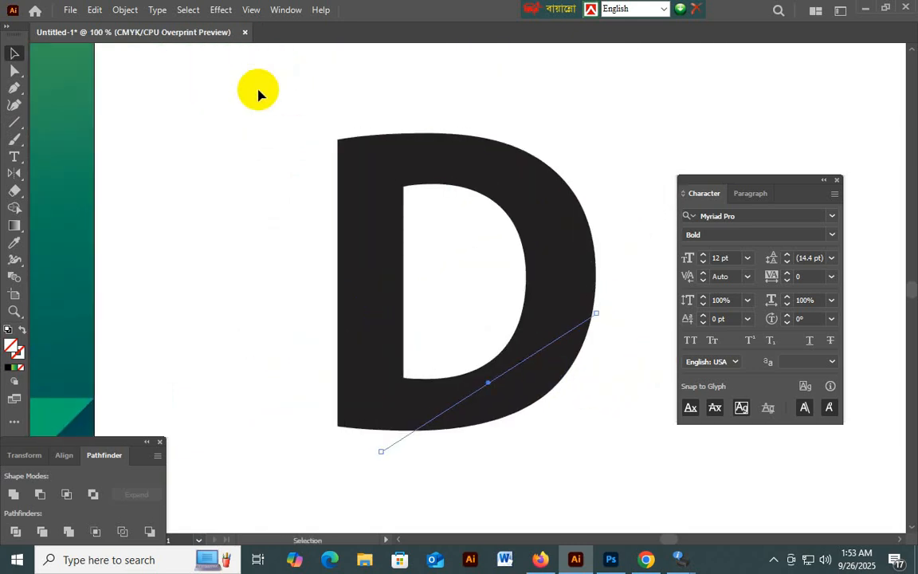
pyautogui.click(268, 223)
pyautogui.moveTo(439, 458); pyautogui.dragTo(355, 450)
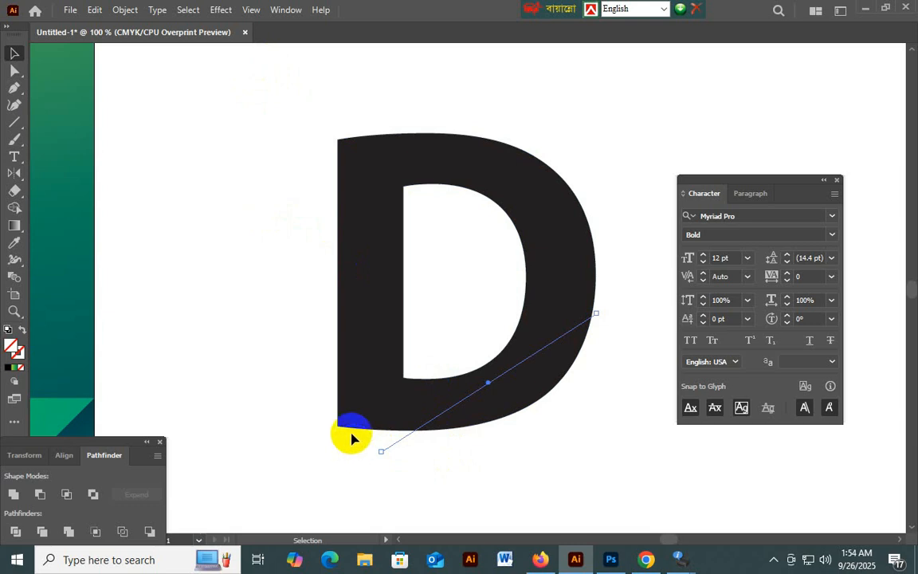
# Give the diagonal cutting line a 1 pt stroke so it is visible over the black D.
pyautogui.press('a')
pyautogui.hotkey('ctrl', 'F10')
pyautogui.press('v')
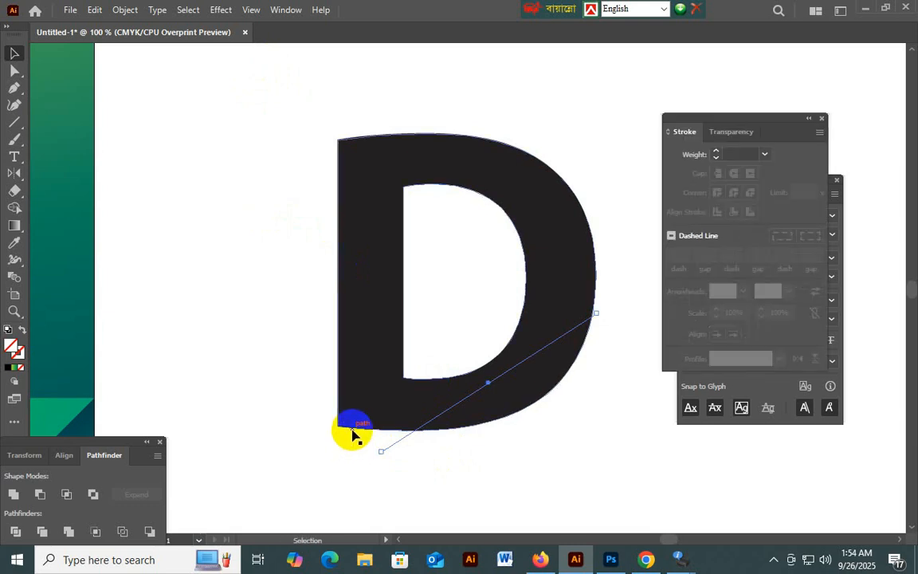
pyautogui.click(737, 155)
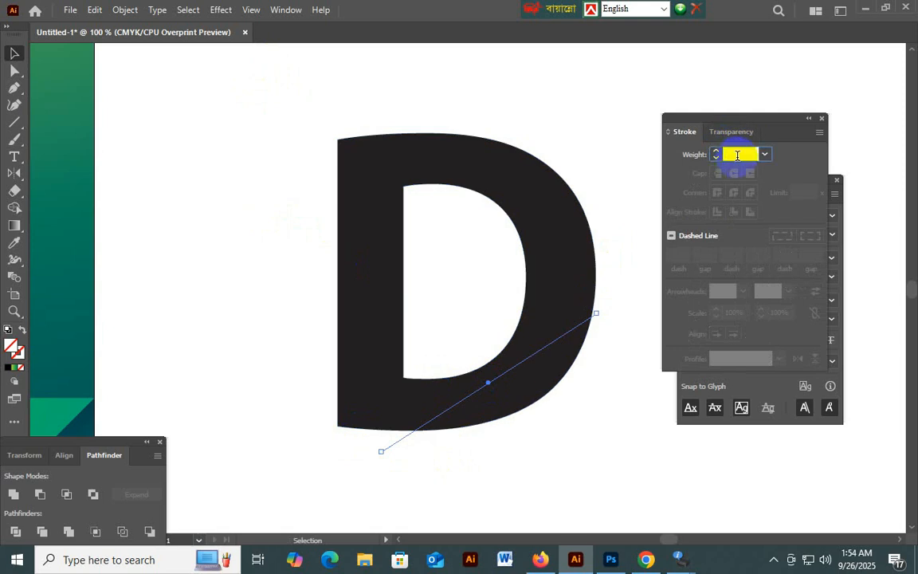
pyautogui.click(549, 401)
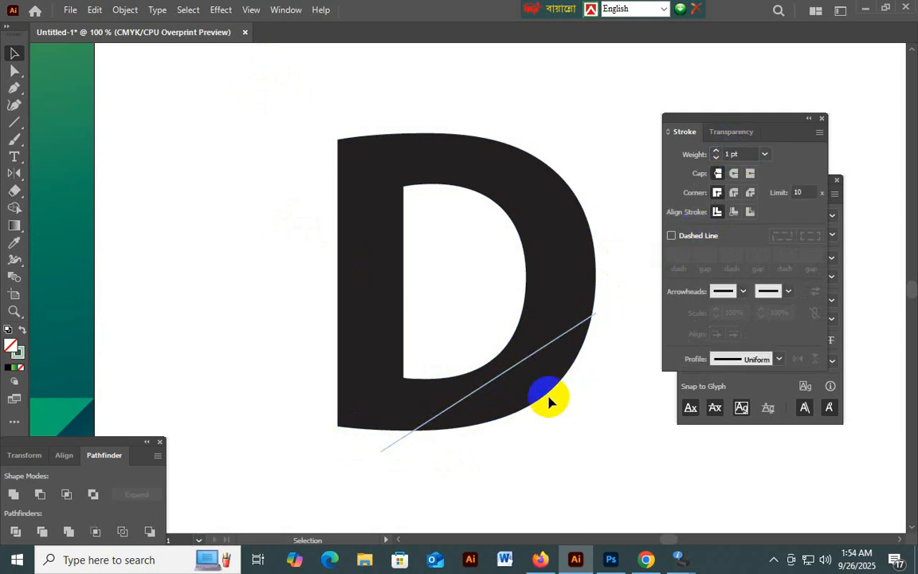
# Divide the black D along the diagonal line with the Pathfinder Divide operation and deselect the result.
pyautogui.moveTo(595, 442)
pyautogui.mouseDown()
pyautogui.moveTo(459, 363)
pyautogui.moveTo(352, 246)
pyautogui.mouseUp()
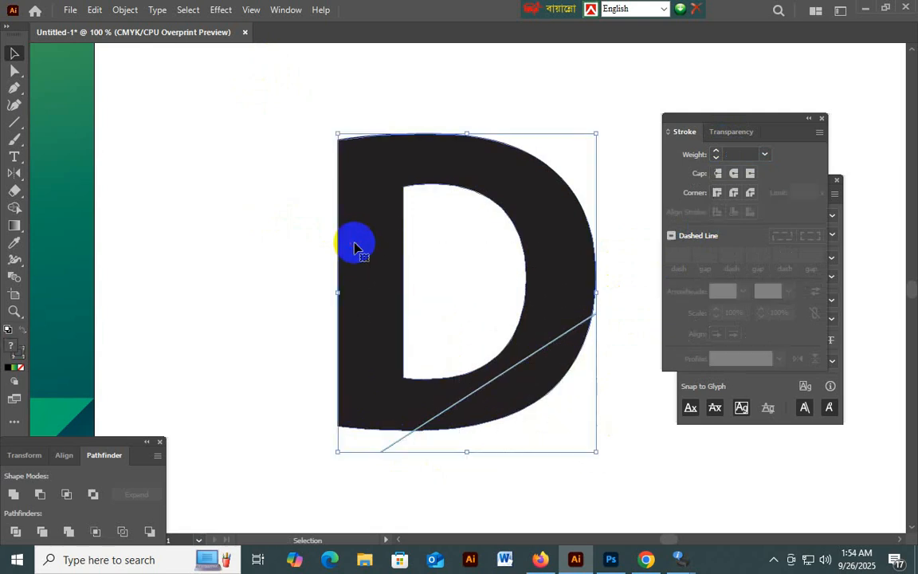
pyautogui.moveTo(61, 448); pyautogui.dragTo(69, 420)
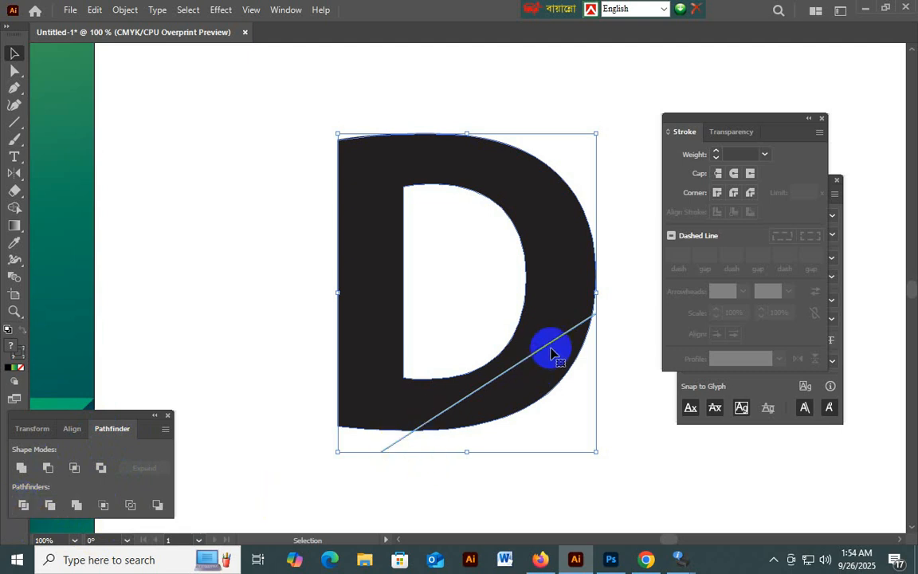
pyautogui.click(24, 506)
pyautogui.click(311, 398)
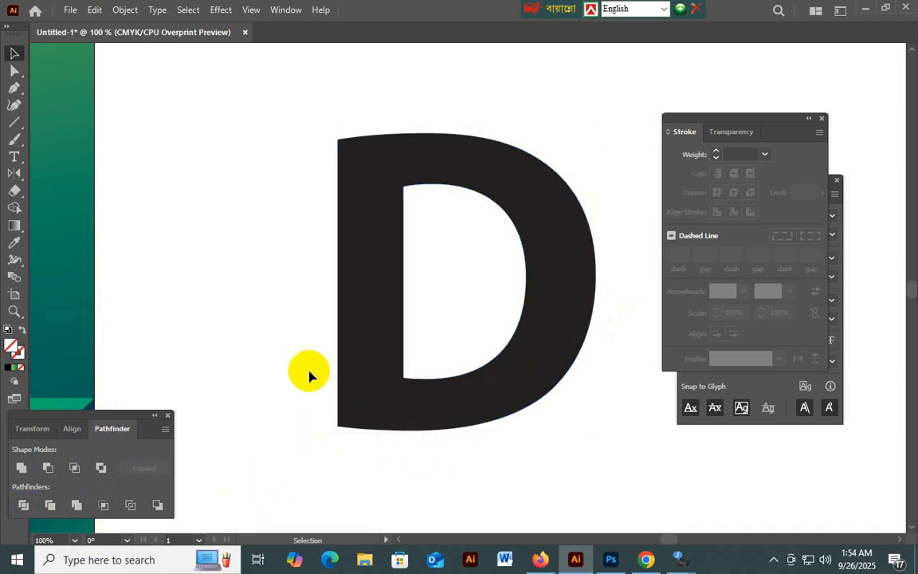
# Ungroup the divided D so its main body and lower slice are separate objects.
pyautogui.click(485, 399)
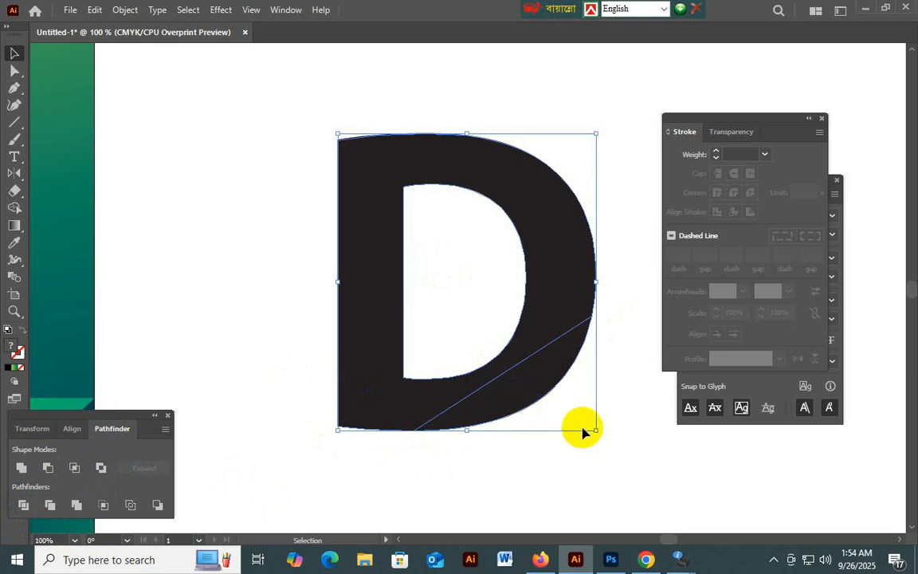
pyautogui.click(638, 453)
pyautogui.click(523, 389)
pyautogui.rightClick(521, 389)
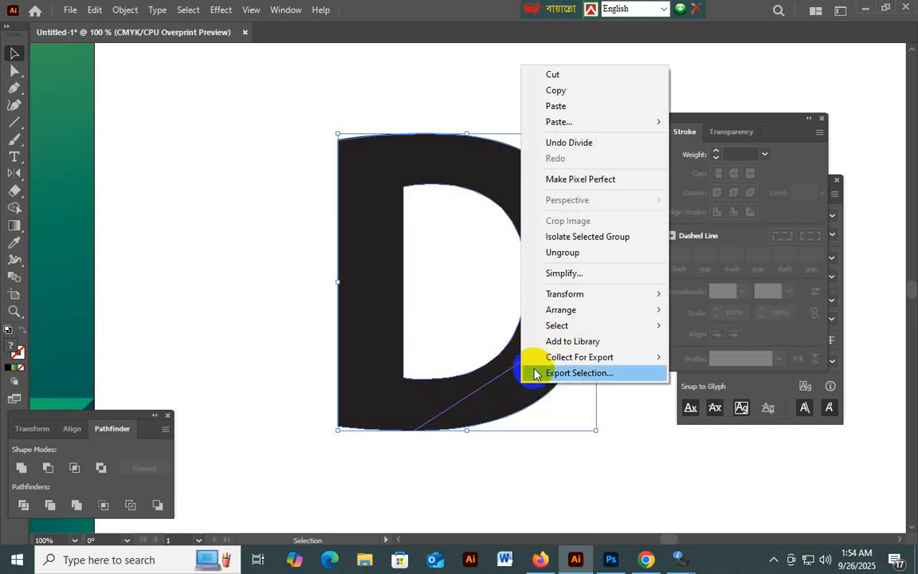
pyautogui.click(579, 255)
pyautogui.moveTo(592, 424); pyautogui.dragTo(126, 392)
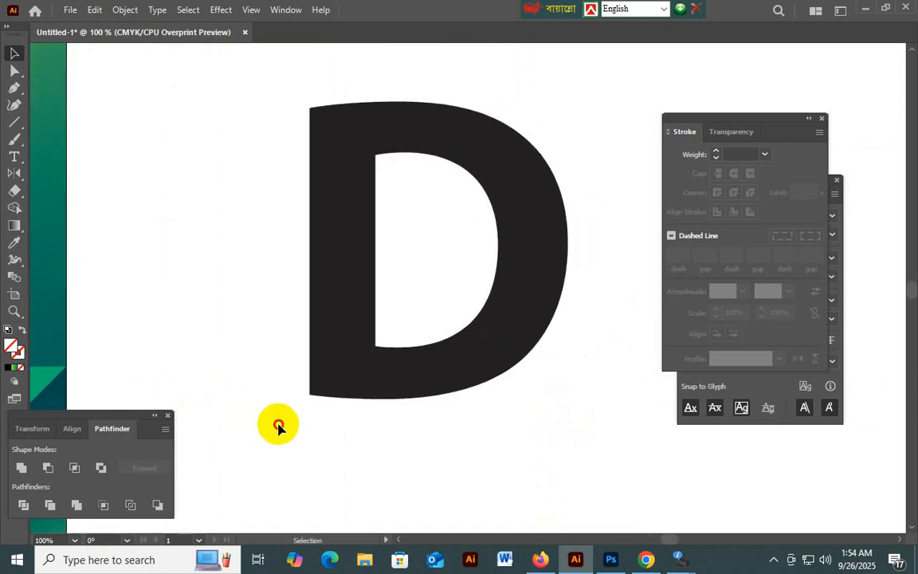
# Try pulling the lower slice away from the D to test the cut, and undo the move.
pyautogui.click(454, 390)
pyautogui.click(543, 430)
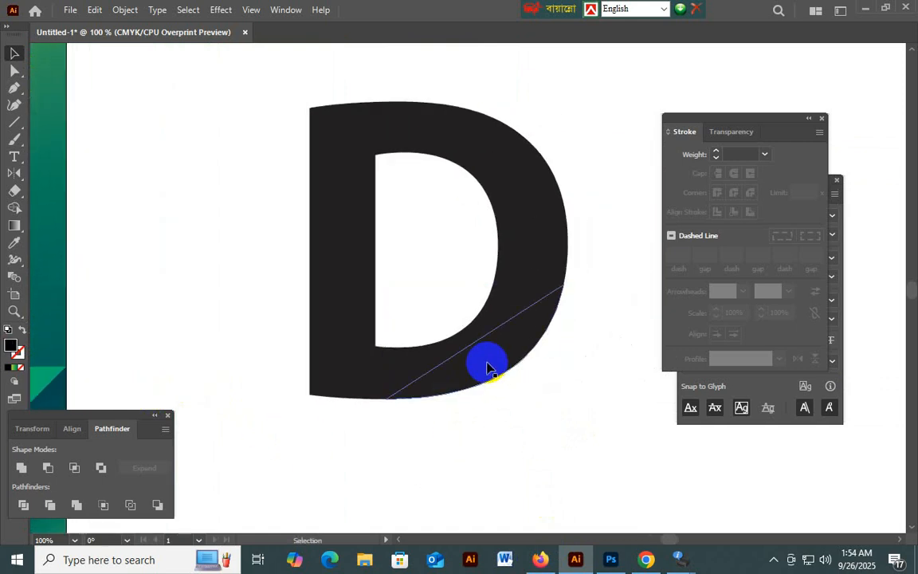
pyautogui.moveTo(498, 374); pyautogui.dragTo(538, 443)
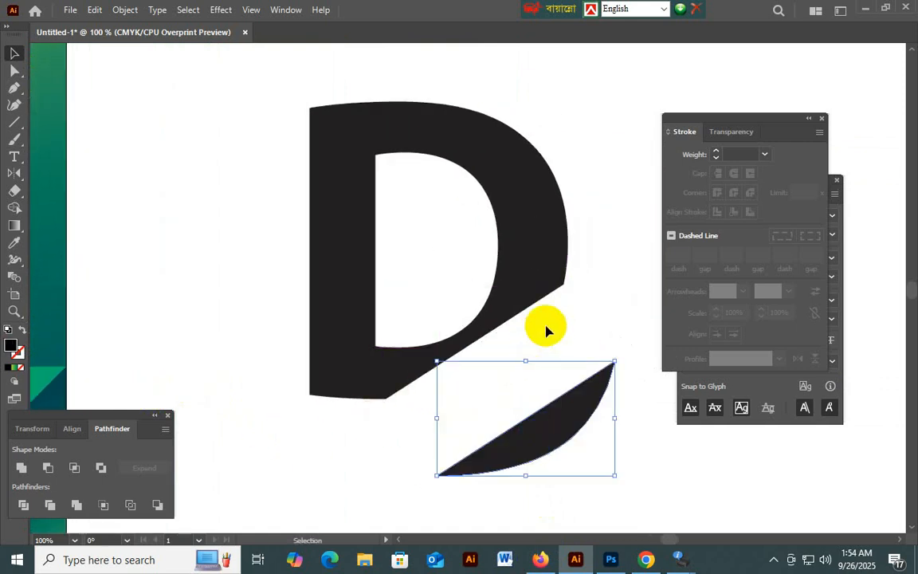
pyautogui.press('a')
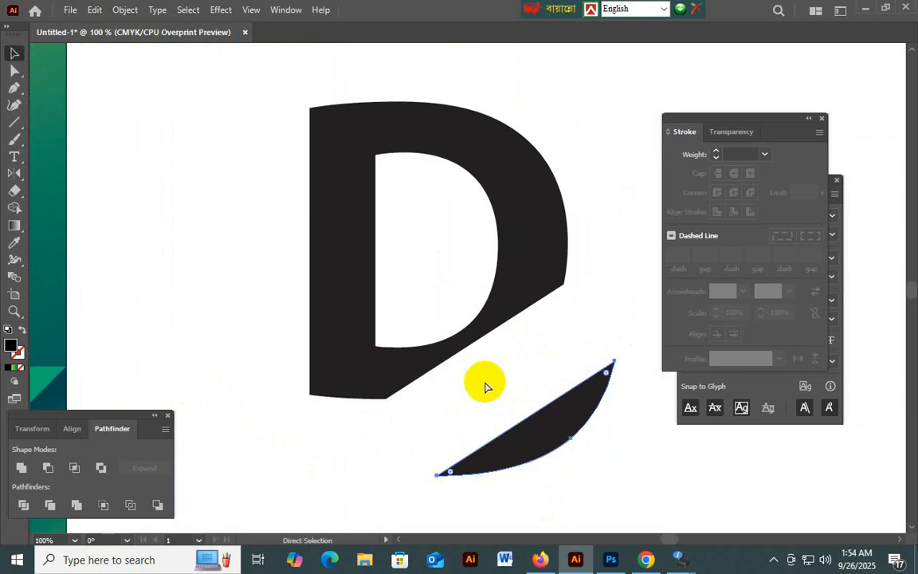
pyautogui.hotkey('ctrl', 'z')
pyautogui.click(535, 444)
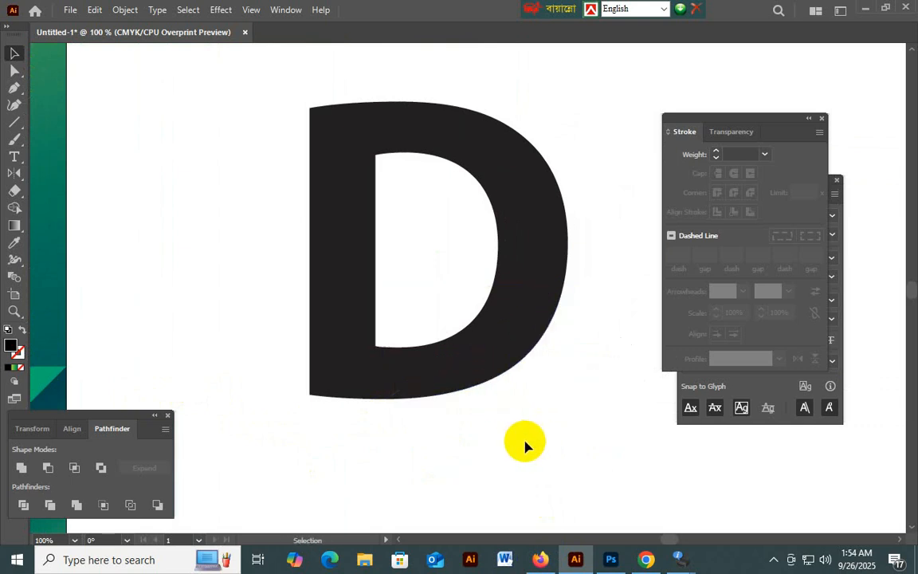
# Fill the D's main body with the light-to-dark green linear gradient, leaving the lower slice black.
pyautogui.hotkey('ctrl', '-')
pyautogui.click(471, 411)
pyautogui.hotkey('ctrl', 'space')
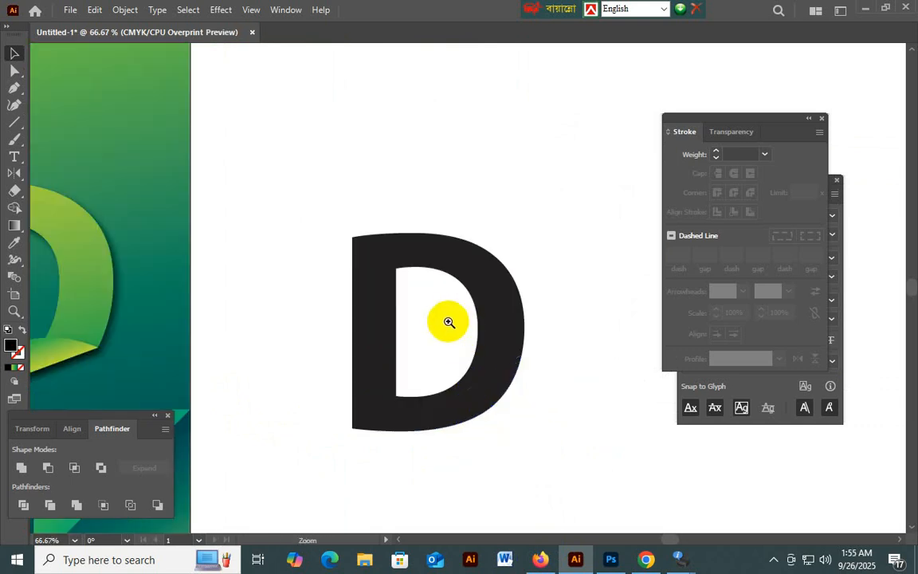
pyautogui.keyDown('ctrl'); pyautogui.click(449, 322); pyautogui.keyUp('ctrl')
pyautogui.click(356, 315)
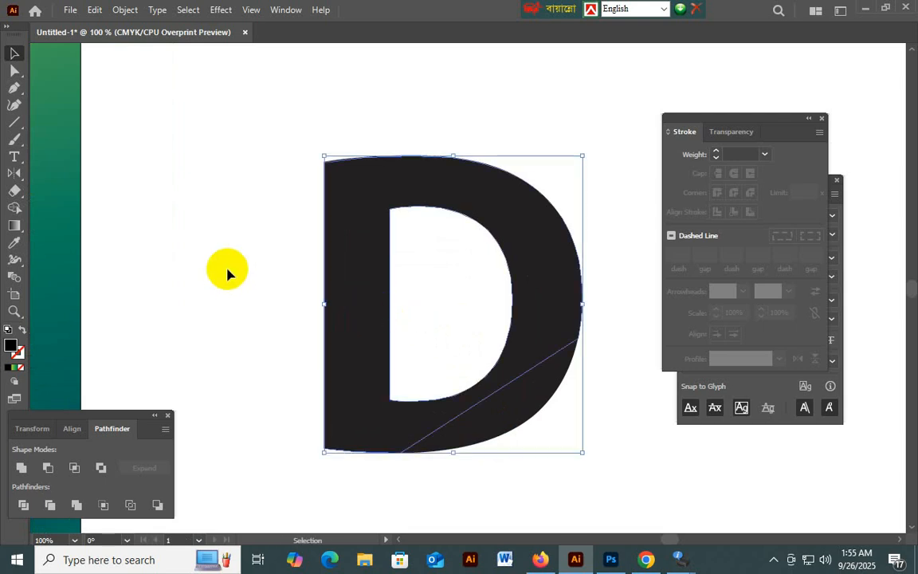
pyautogui.click(381, 289)
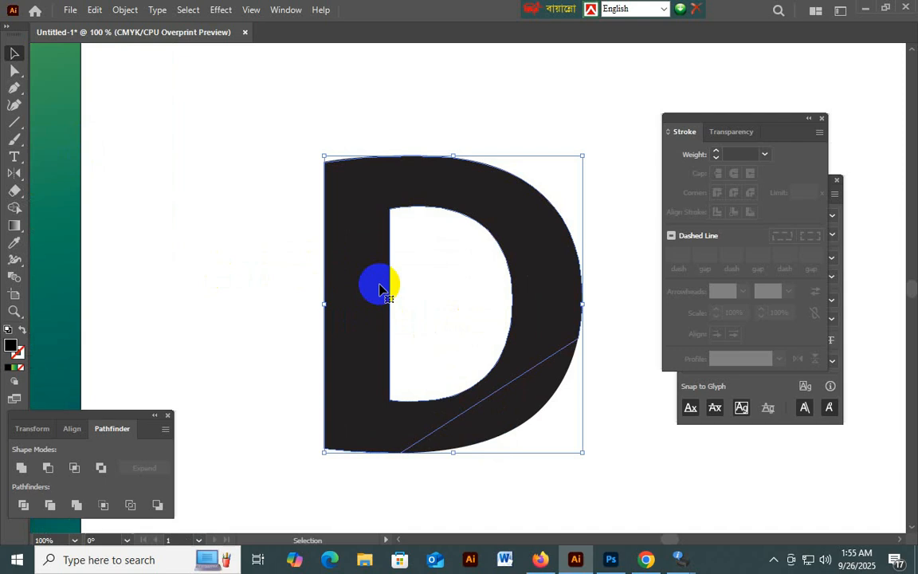
pyautogui.click(287, 9)
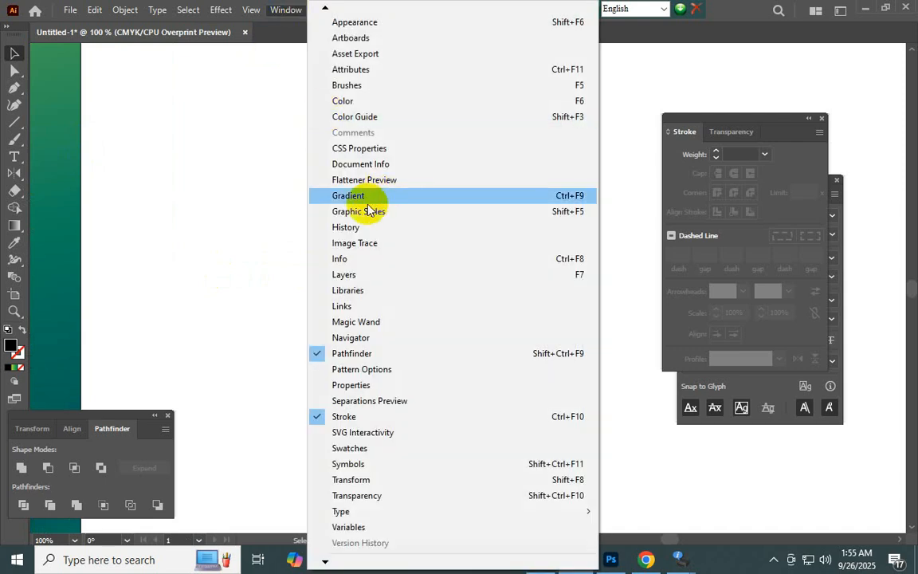
pyautogui.click(580, 197)
pyautogui.moveTo(647, 191); pyautogui.dragTo(753, 196)
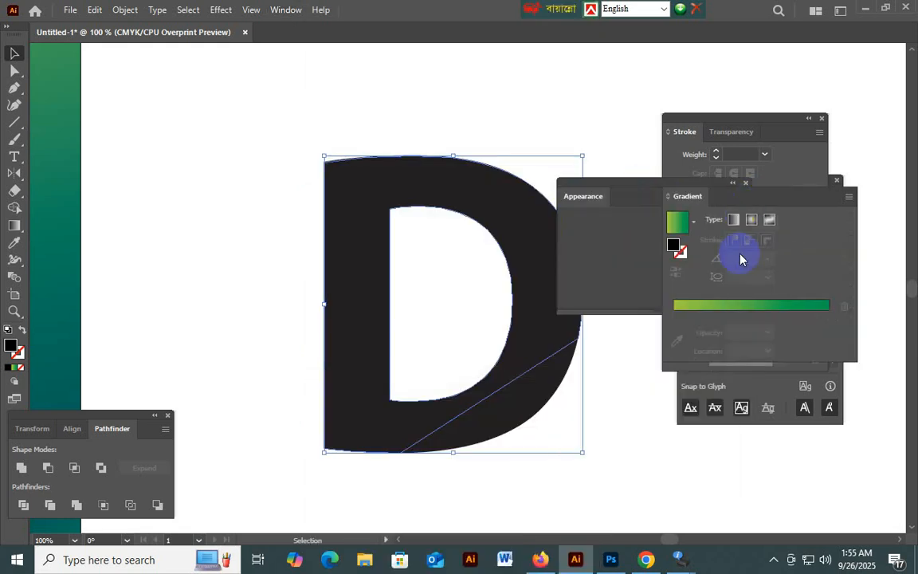
pyautogui.moveTo(585, 186); pyautogui.dragTo(749, 312)
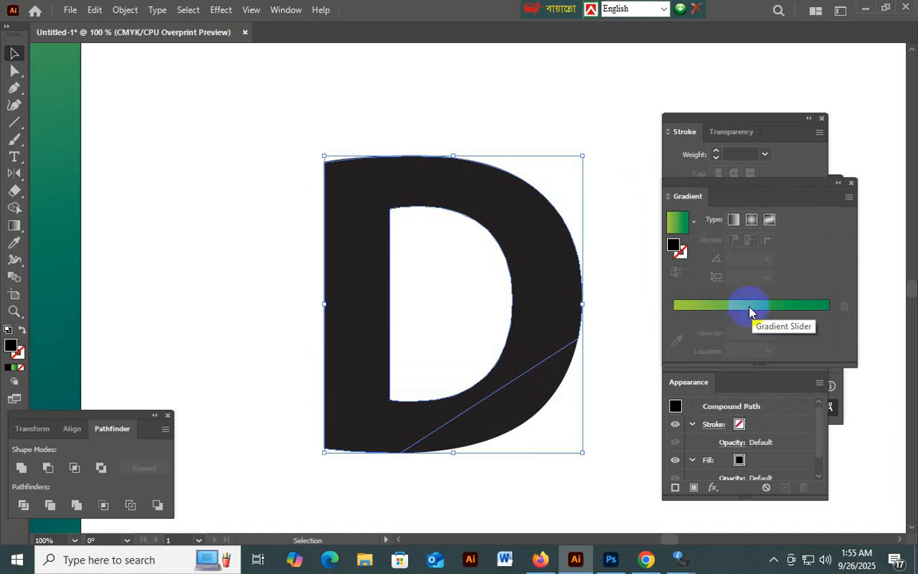
pyautogui.click(749, 311)
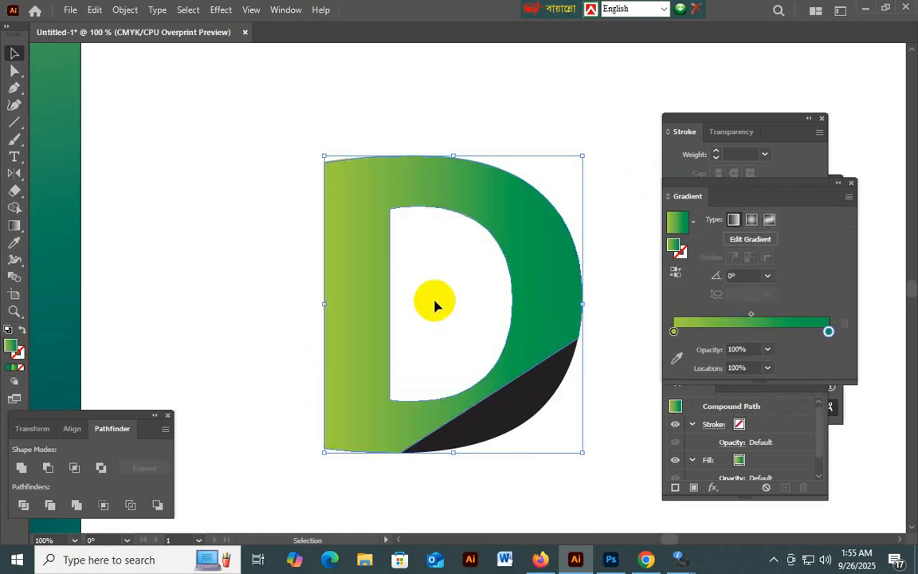
# Redirect the main body's gradient to about 126°, running from light green near the cut to dark green at the upper-left corner.
pyautogui.click(15, 227)
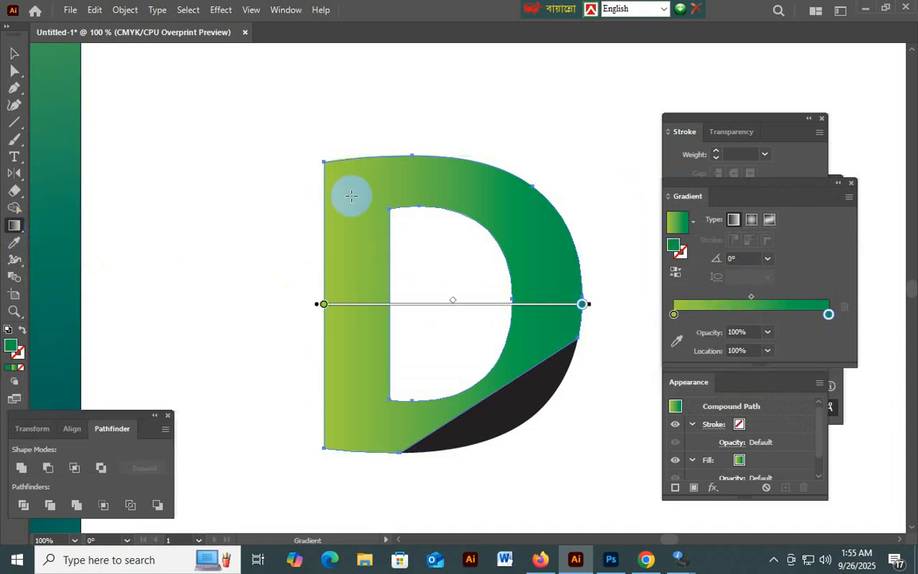
pyautogui.click(309, 176)
pyautogui.moveTo(308, 176)
pyautogui.mouseDown()
pyautogui.moveTo(406, 310)
pyautogui.moveTo(478, 388)
pyautogui.mouseUp()
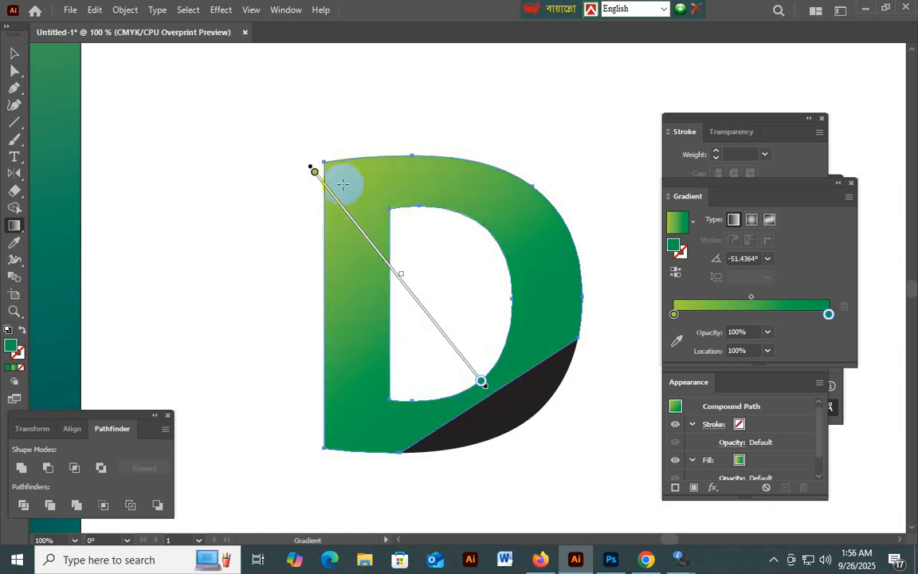
pyautogui.moveTo(500, 387)
pyautogui.mouseDown()
pyautogui.moveTo(385, 197)
pyautogui.moveTo(332, 151)
pyautogui.moveTo(321, 159)
pyautogui.mouseUp()
pyautogui.click(14, 53)
pyautogui.click(589, 430)
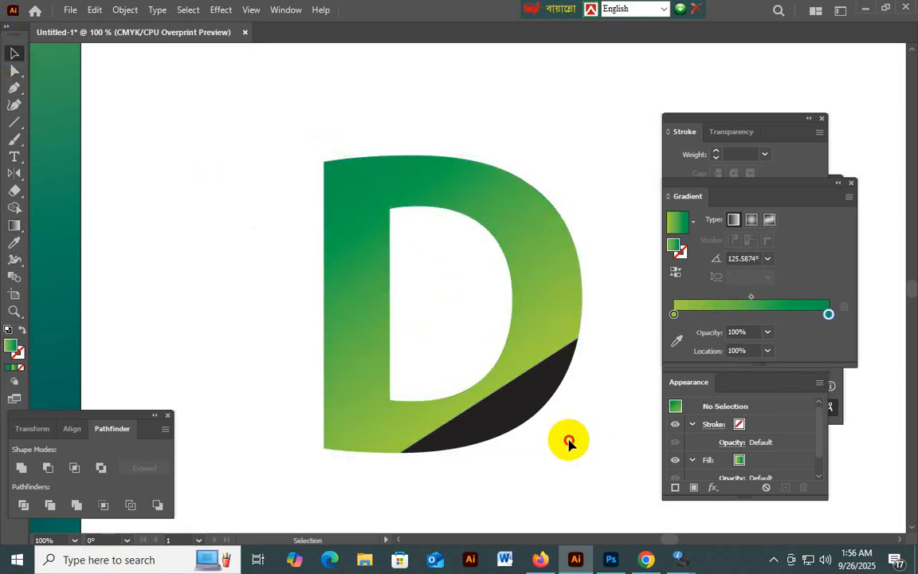
# Fill the black lower slice with the same light-to-dark green linear gradient and deselect it.
pyautogui.click(523, 403)
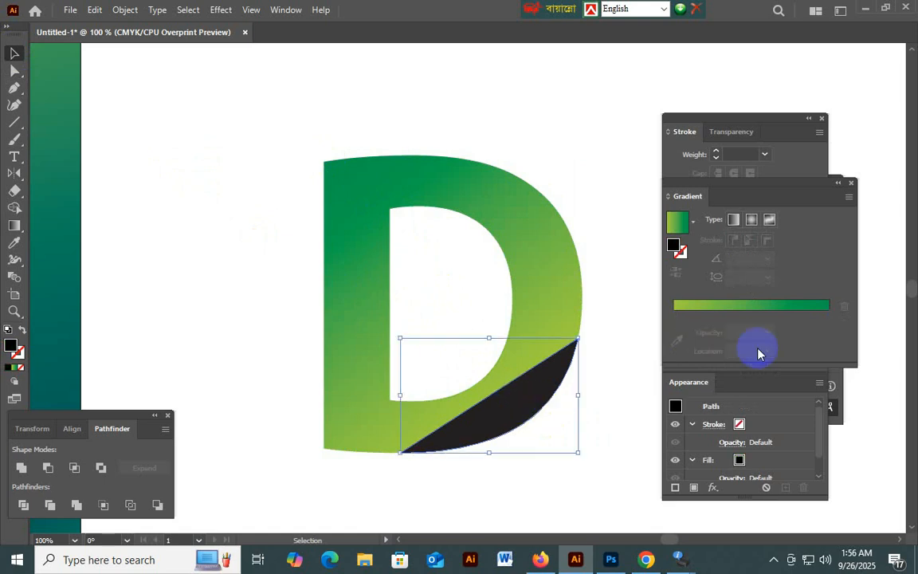
pyautogui.click(757, 307)
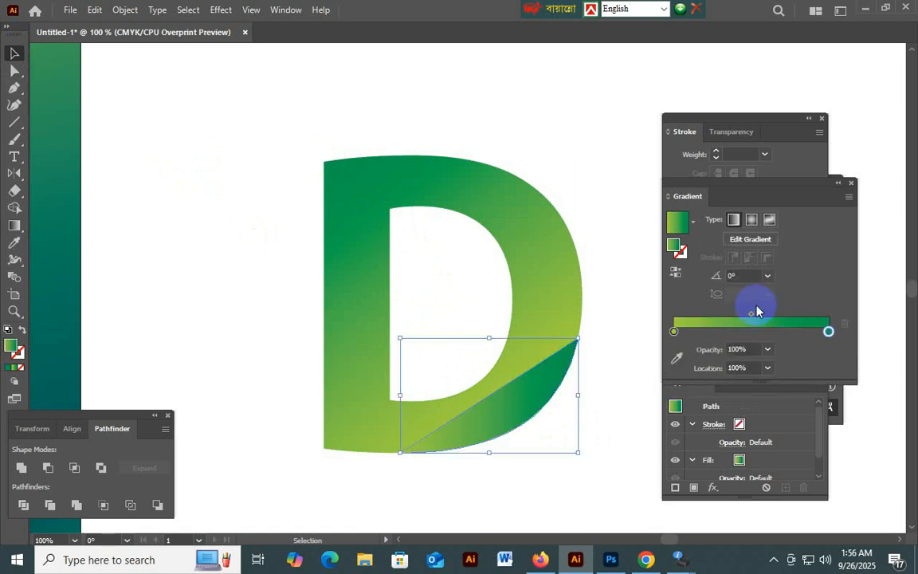
pyautogui.click(516, 459)
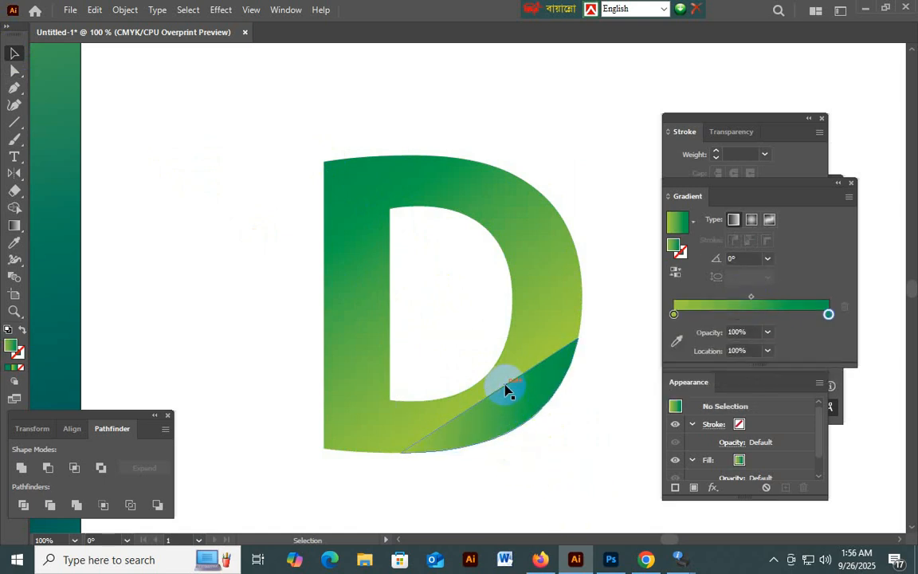
# Angle the lower slice's gradient at about -60°, from light green at the cut edge to dark green at the outer curve.
pyautogui.click(513, 402)
pyautogui.click(15, 225)
pyautogui.moveTo(486, 377); pyautogui.dragTo(520, 438)
pyautogui.moveTo(492, 380); pyautogui.dragTo(521, 422)
pyautogui.moveTo(483, 383); pyautogui.dragTo(533, 440)
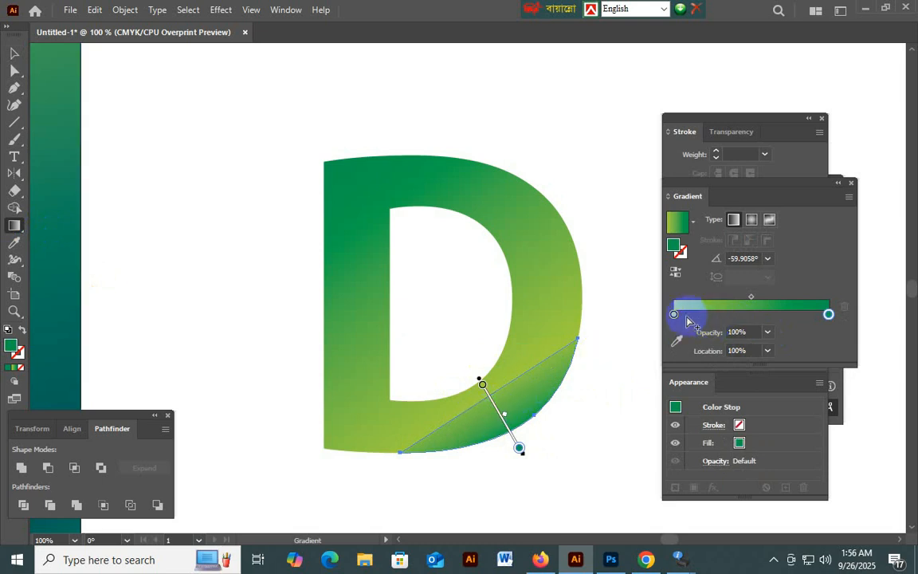
# Add a middle color stop at about 44% to the slice's gradient and set its cyan to 79%.
pyautogui.click(741, 315)
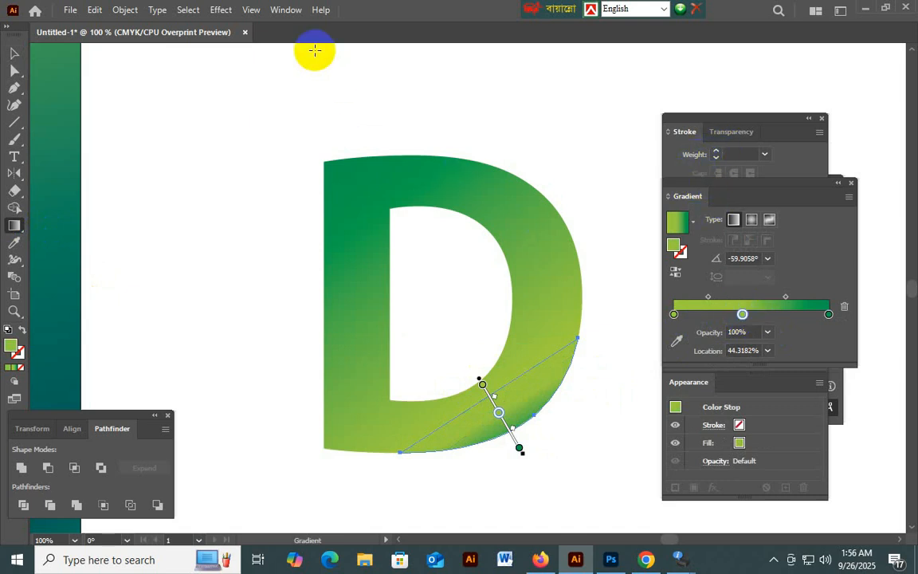
pyautogui.click(281, 13)
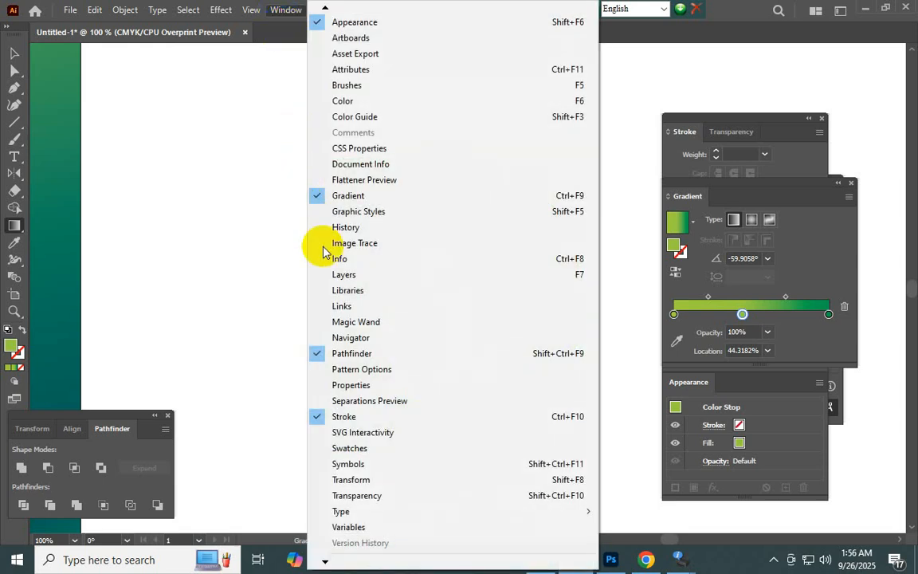
pyautogui.click(343, 101)
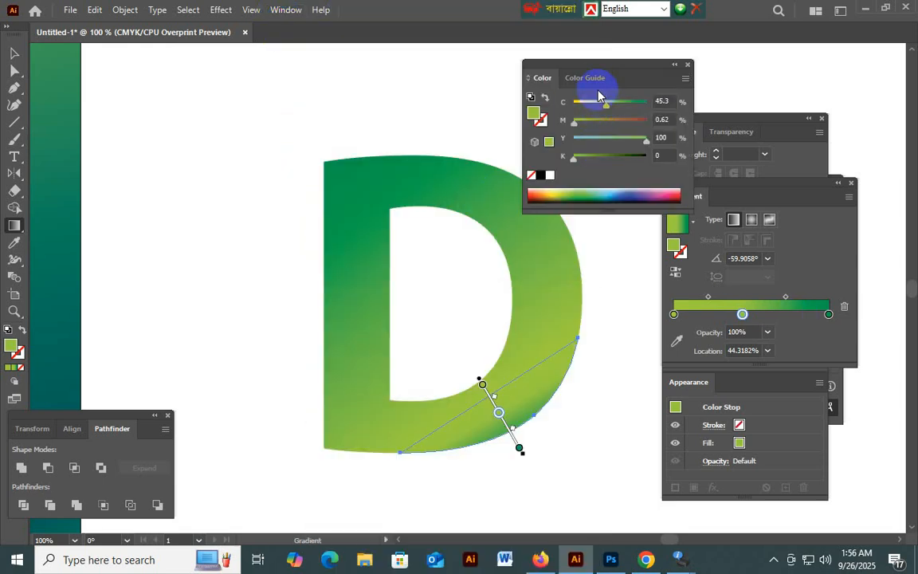
pyautogui.moveTo(610, 109); pyautogui.dragTo(629, 110)
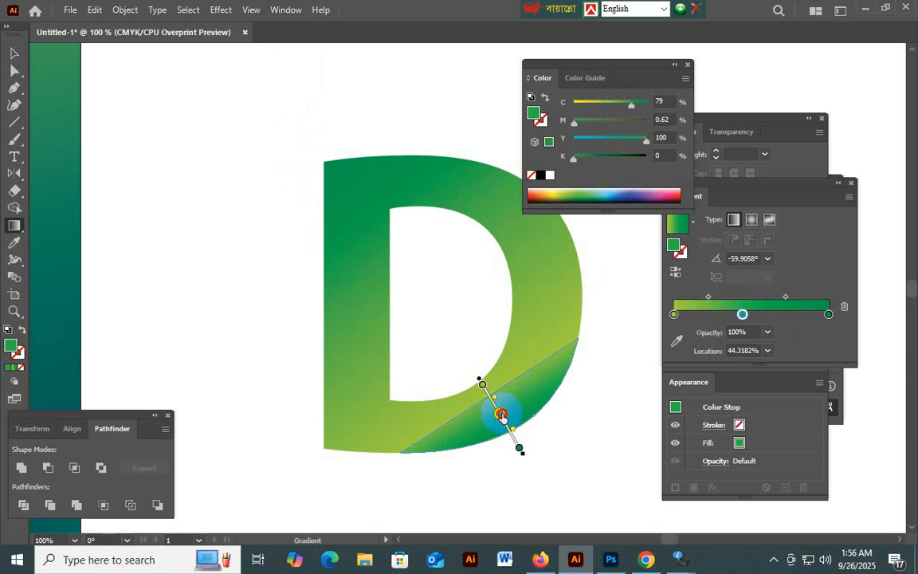
# Move the slice gradient's middle color stop to about 55% and the midpoint before it to about 61%, and deselect the slice.
pyautogui.moveTo(508, 420); pyautogui.dragTo(509, 423)
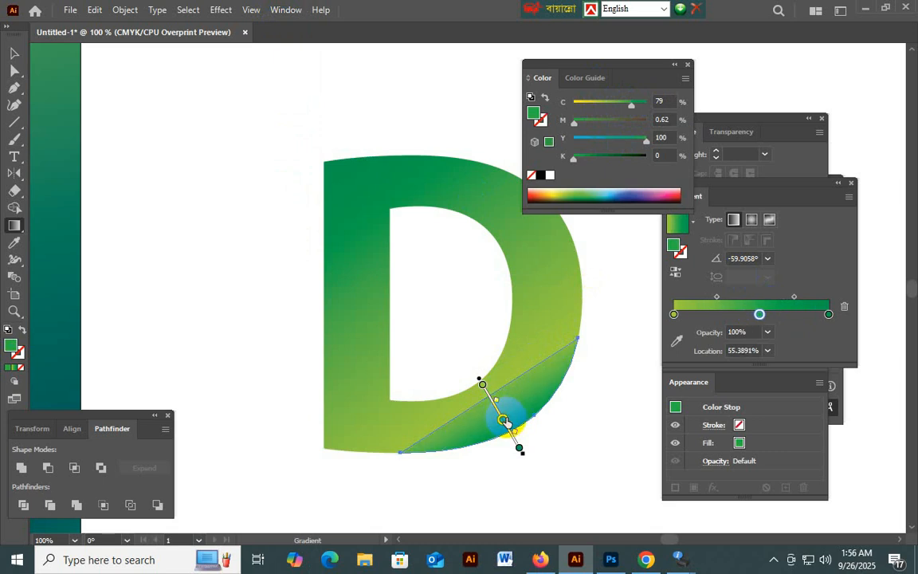
pyautogui.moveTo(717, 300); pyautogui.dragTo(727, 301)
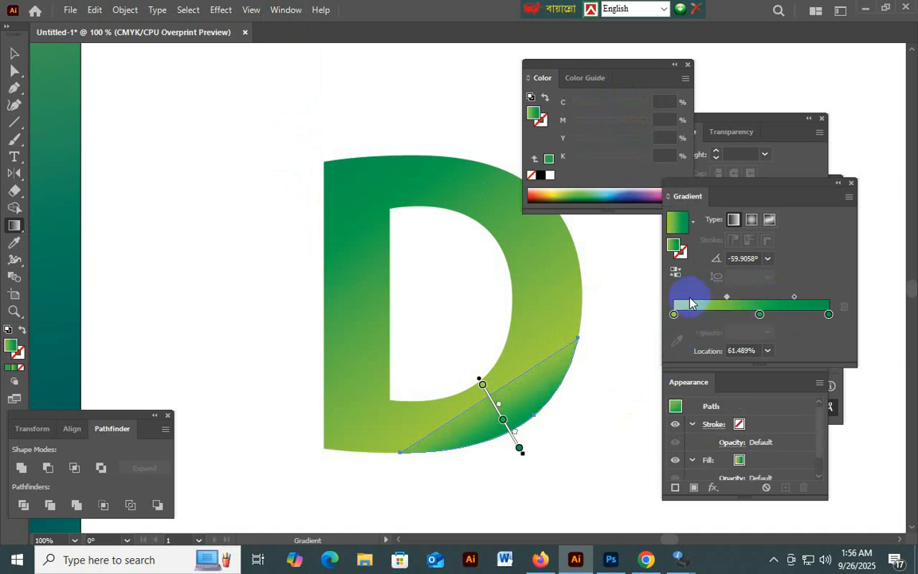
pyautogui.click(14, 53)
pyautogui.click(211, 344)
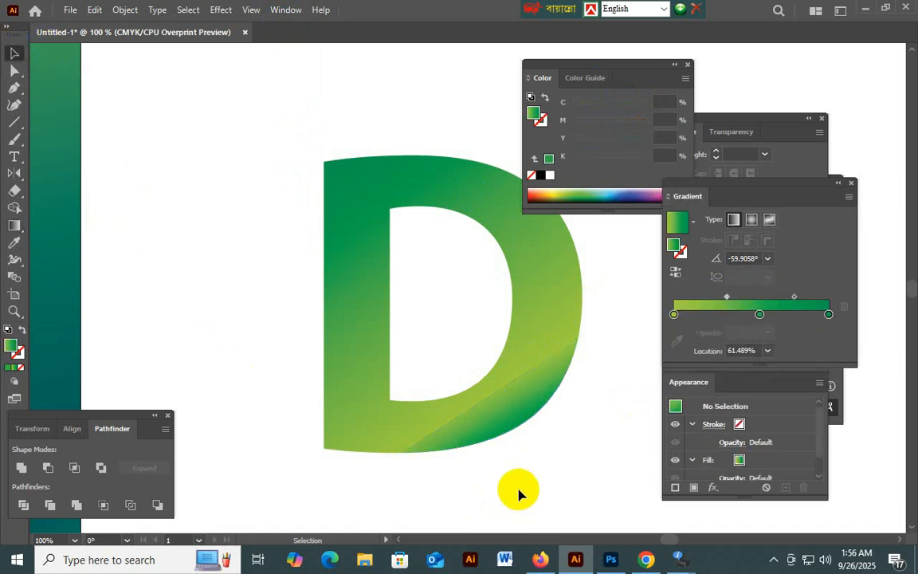
pyautogui.click(530, 398)
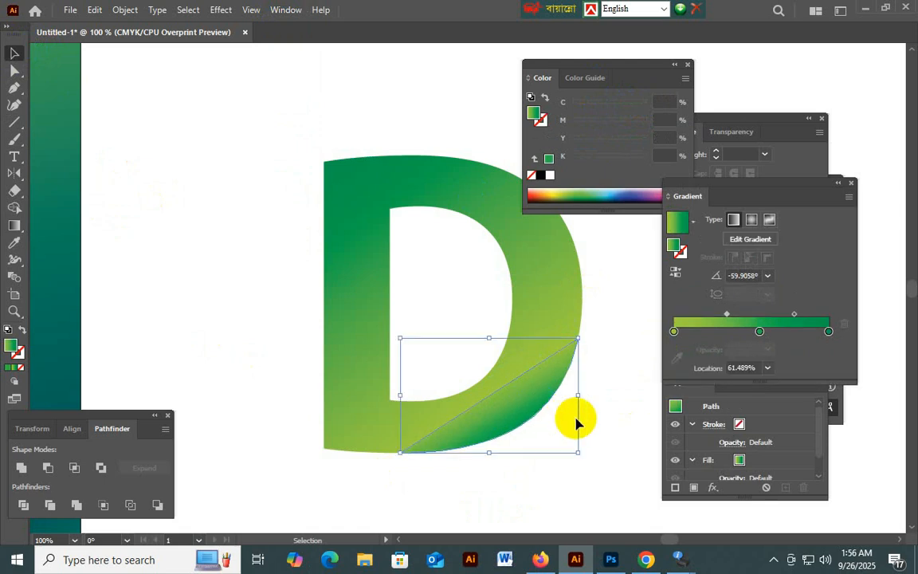
pyautogui.click(576, 419)
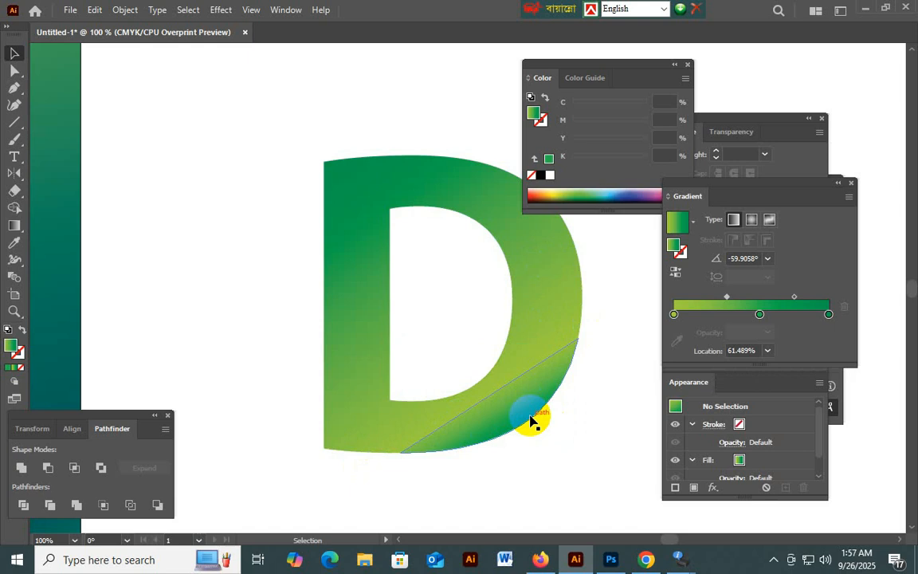
pyautogui.moveTo(527, 414); pyautogui.dragTo(461, 348)
pyautogui.hotkey('ctrl', 'z')
pyautogui.press('v')
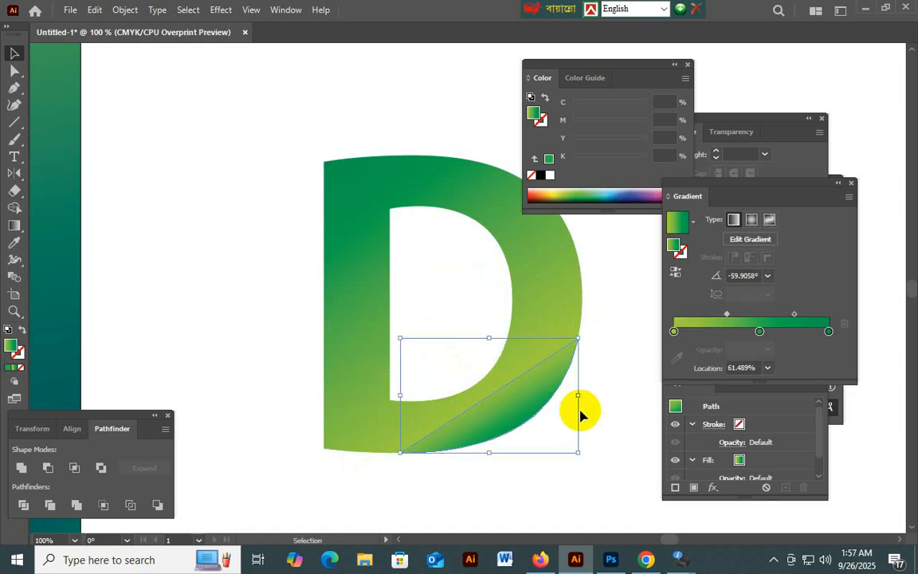
pyautogui.click(580, 410)
# Reflect a copy of the lower slice across the diagonal cut edge to form the paper fold, and delete the original slice.
pyautogui.click(543, 406)
pyautogui.moveTo(11, 178); pyautogui.dragTo(65, 214)
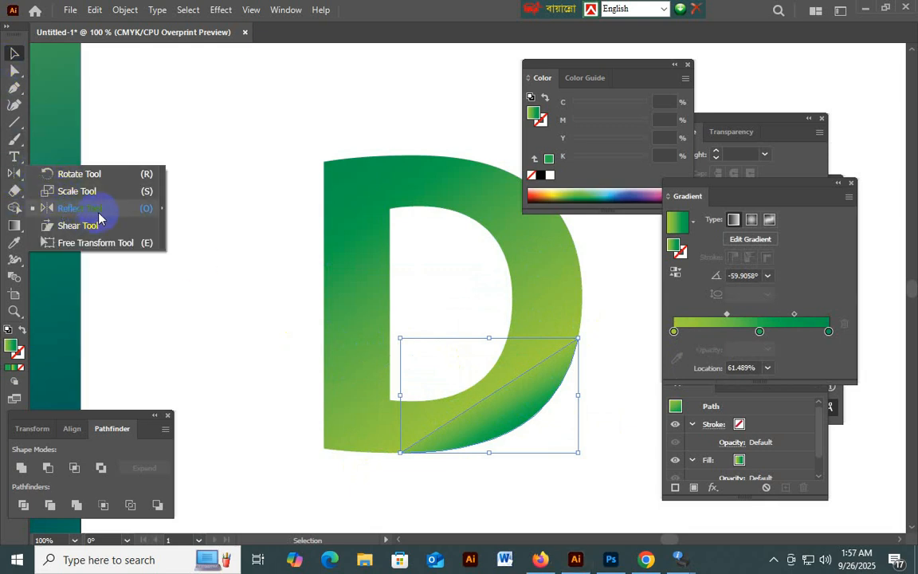
pyautogui.moveTo(99, 216); pyautogui.dragTo(101, 215)
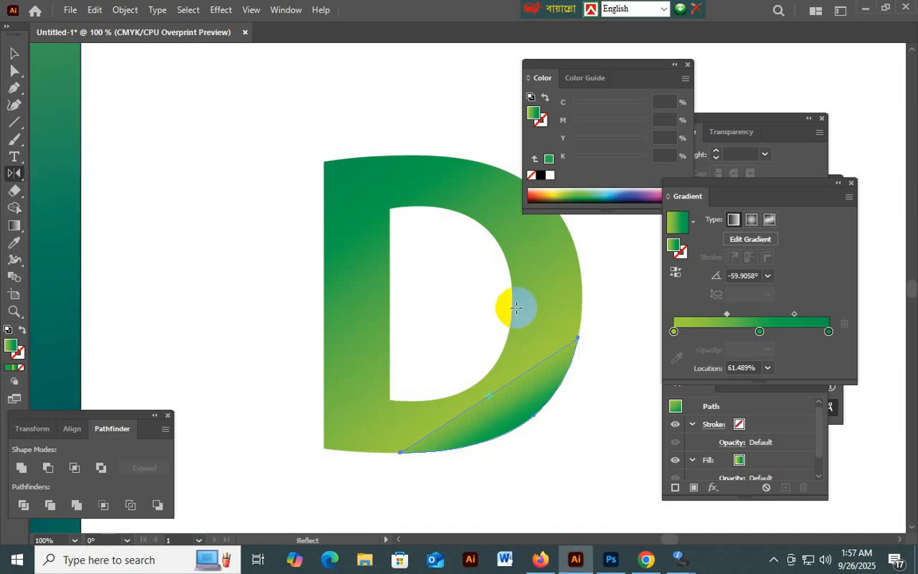
pyautogui.click(488, 397)
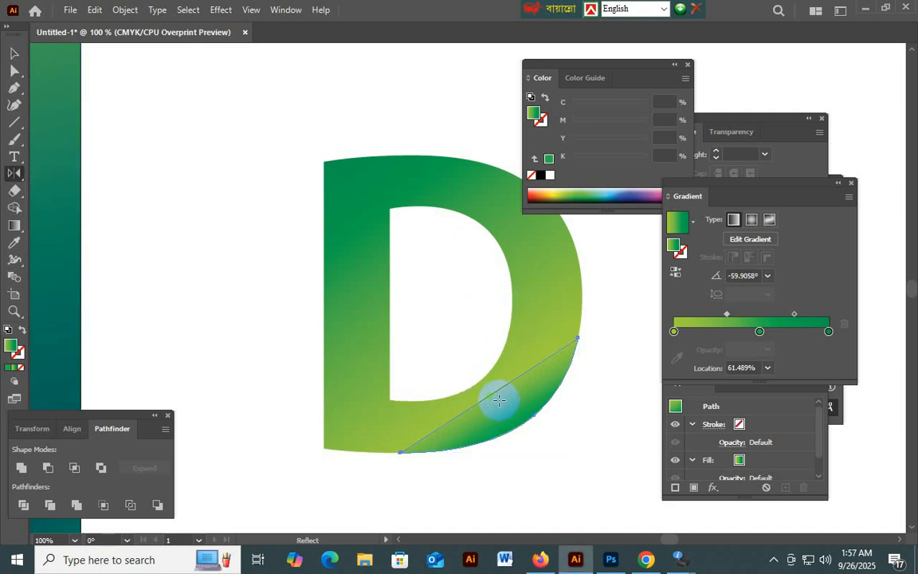
pyautogui.moveTo(543, 383); pyautogui.dragTo(511, 392)
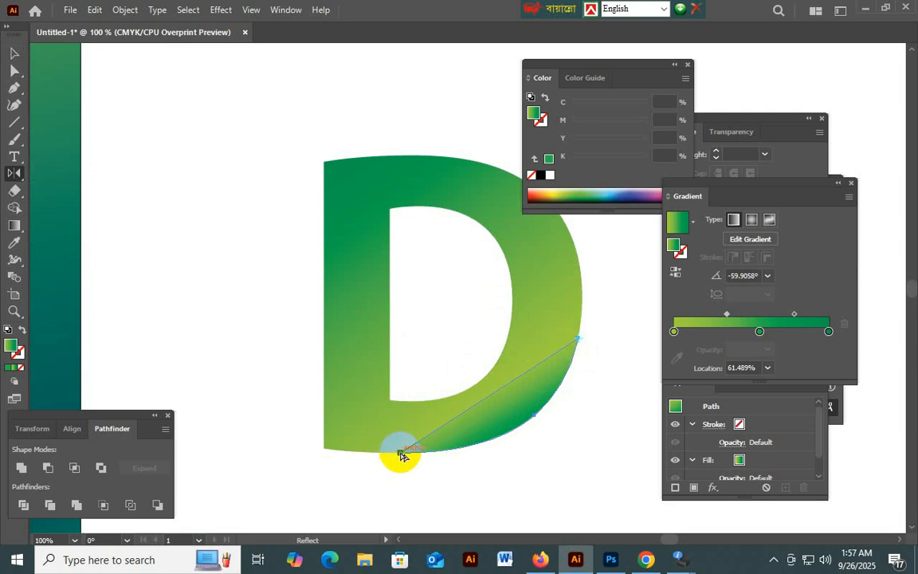
pyautogui.moveTo(402, 455); pyautogui.dragTo(400, 452)
pyautogui.click(13, 53)
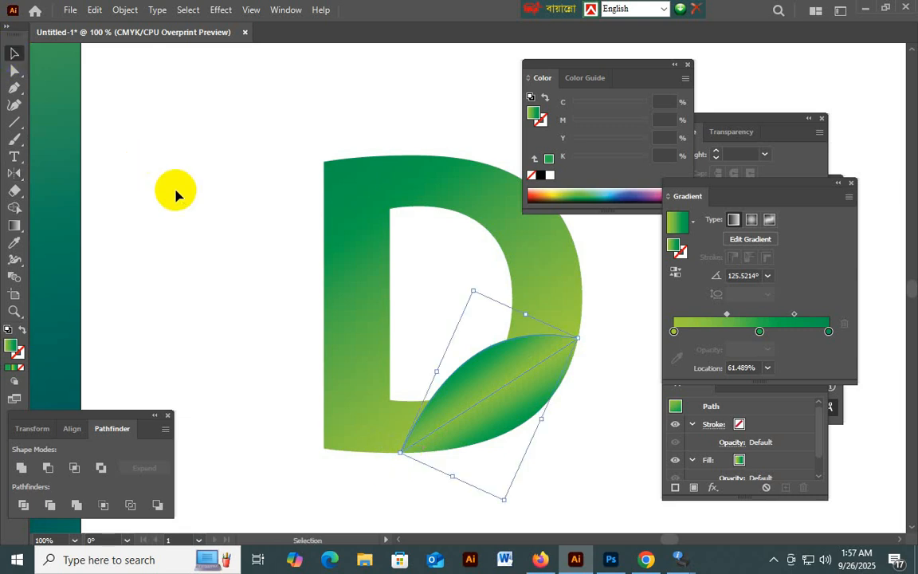
pyautogui.click(176, 193)
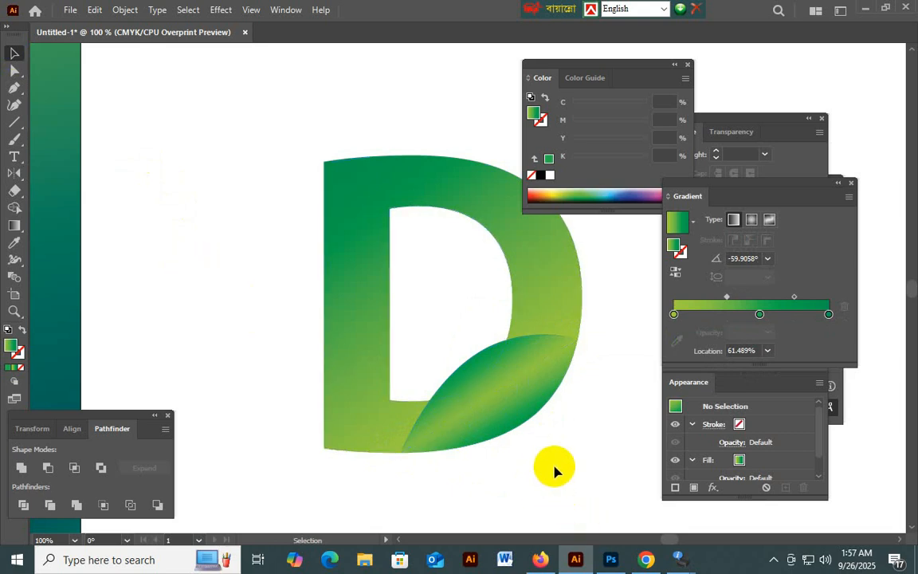
pyautogui.click(502, 433)
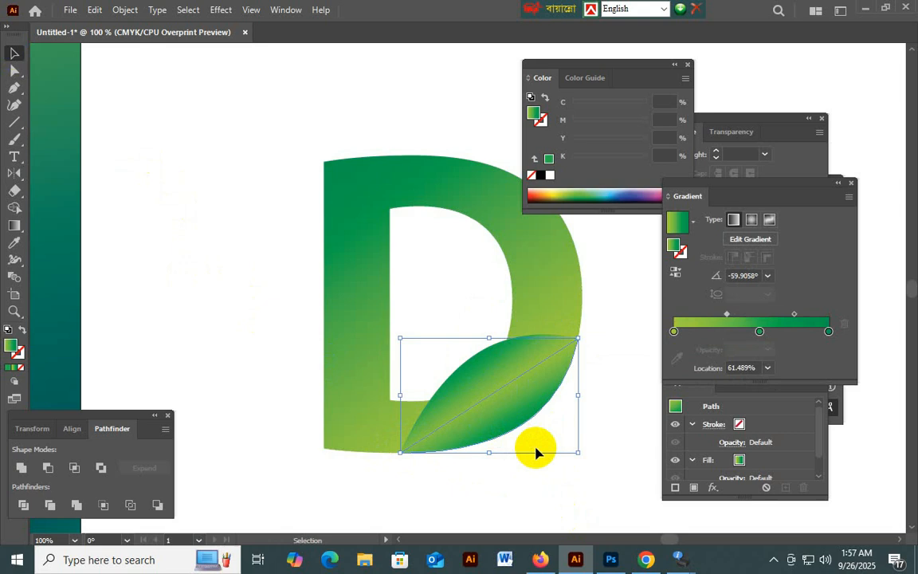
pyautogui.click(535, 452)
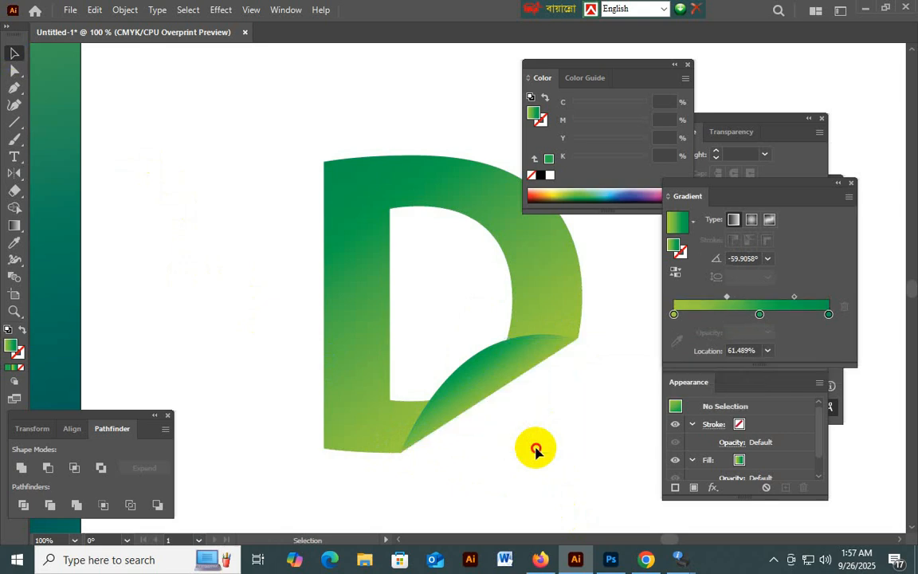
# Compare the folded D's shape and shading with the reference logo on the green artboard.
pyautogui.hotkey('ctrl', '-')
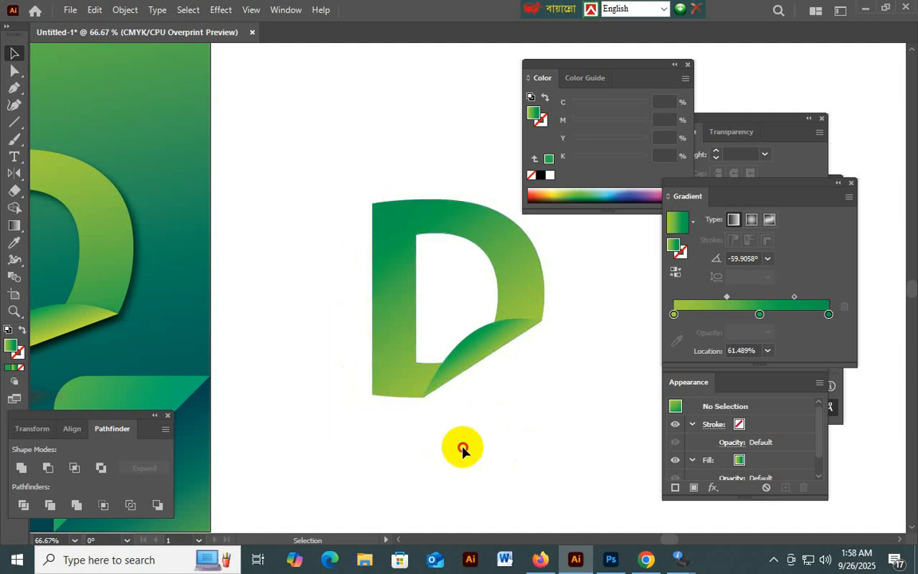
pyautogui.hotkey('ctrl', '-')
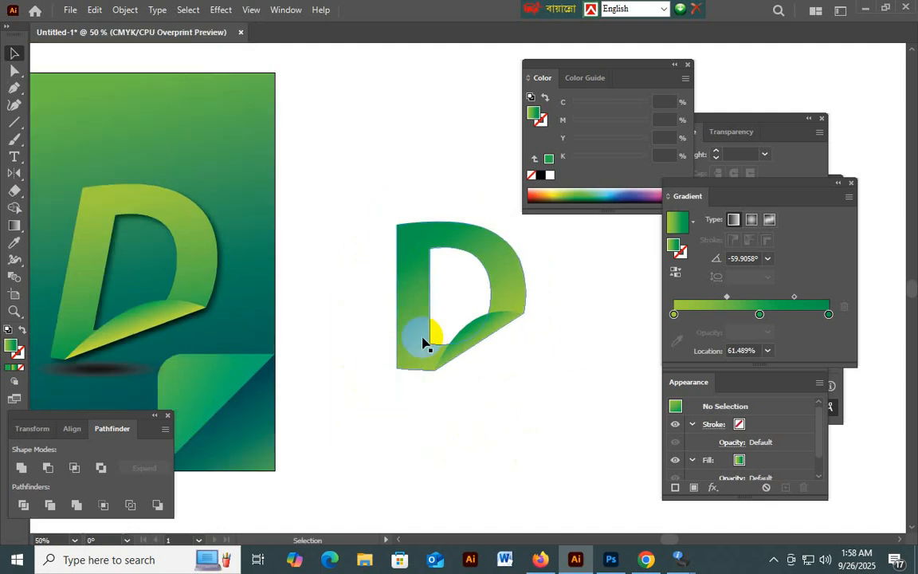
pyautogui.moveTo(348, 429); pyautogui.dragTo(412, 412)
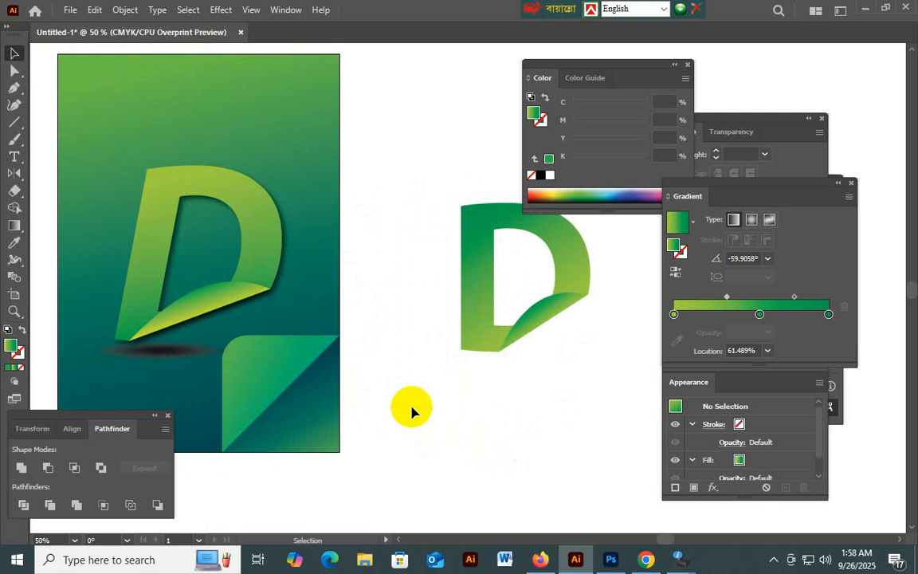
pyautogui.press('space')
pyautogui.moveTo(602, 360); pyautogui.dragTo(510, 431)
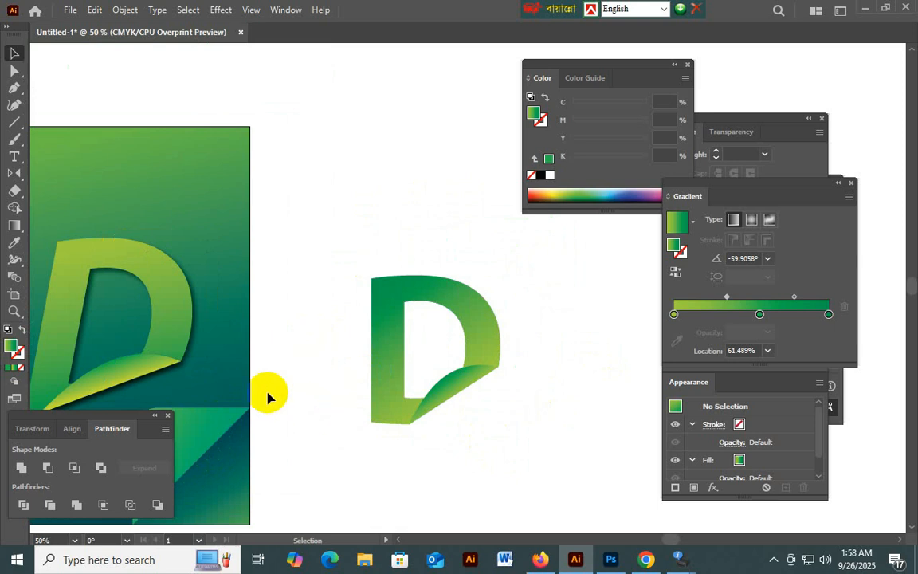
pyautogui.moveTo(309, 260); pyautogui.dragTo(591, 476)
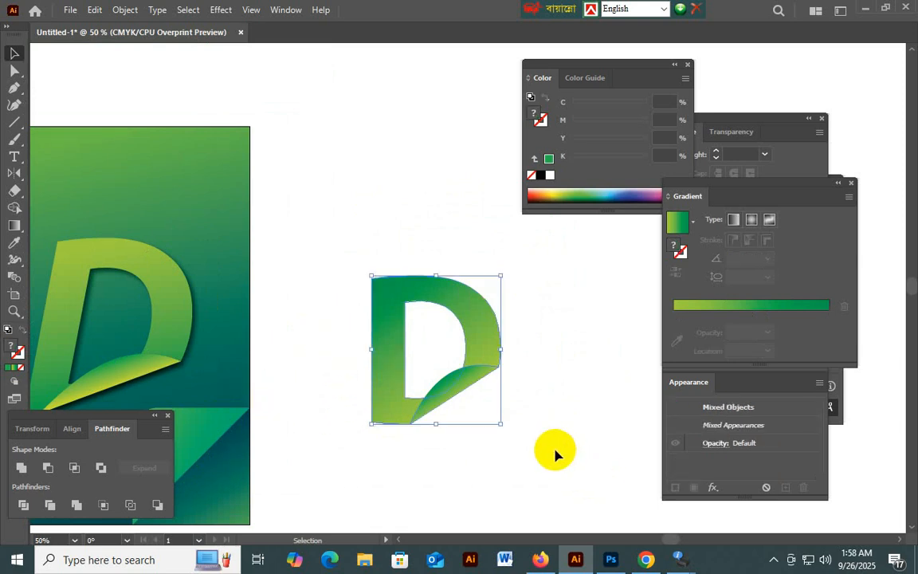
pyautogui.click(553, 453)
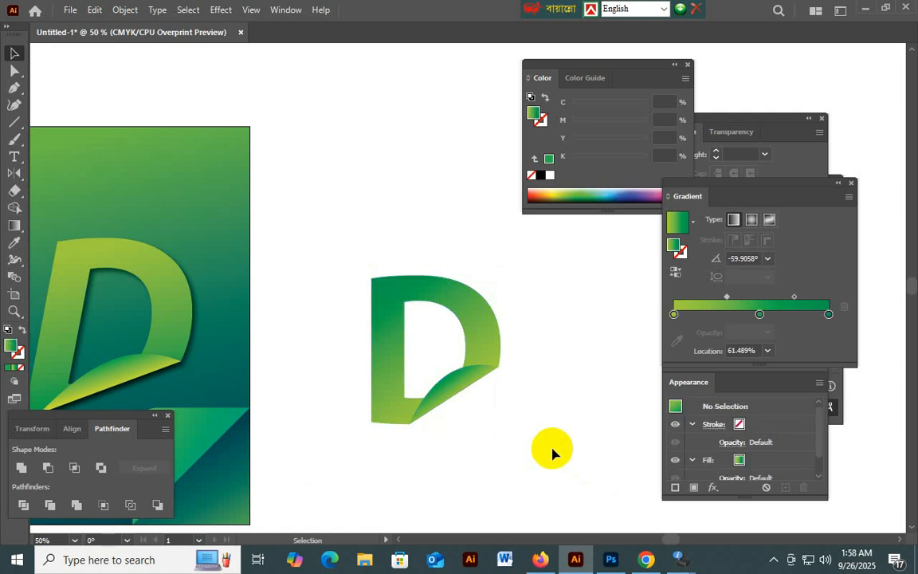